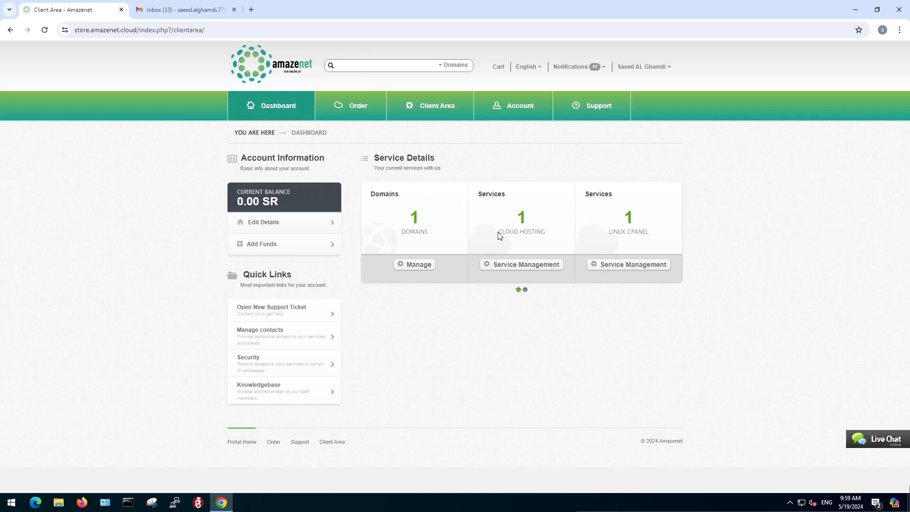
# Open the details of the gateway server in the VPC cloud hosting service
pyautogui.moveTo(500, 235); pyautogui.dragTo(532, 246)
pyautogui.click(507, 270)
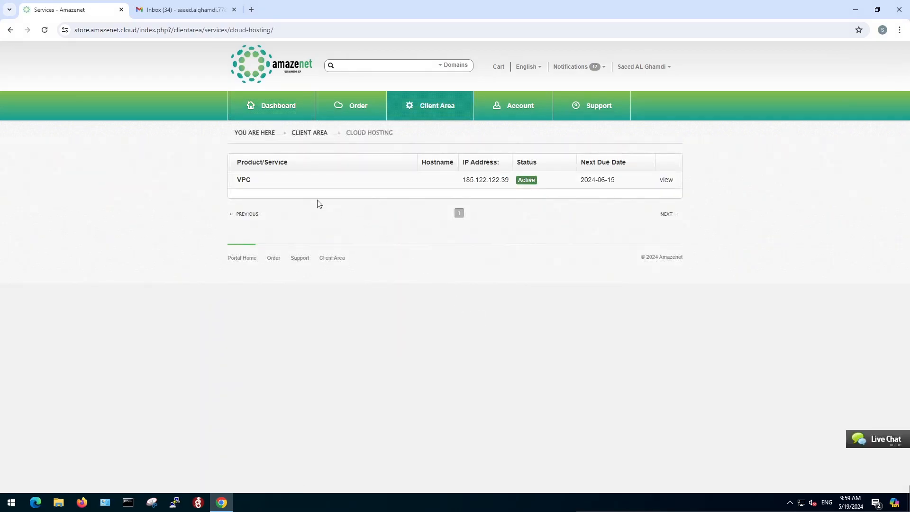
pyautogui.click(244, 182)
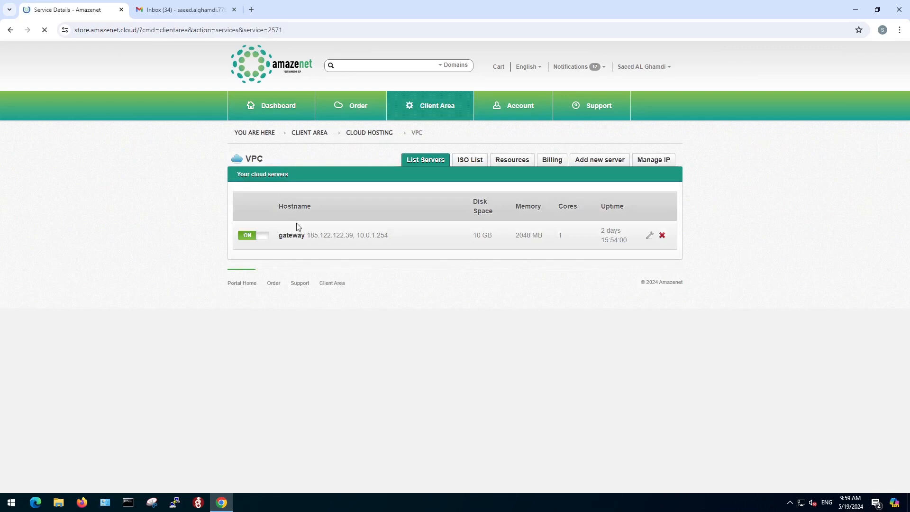
pyautogui.click(300, 239)
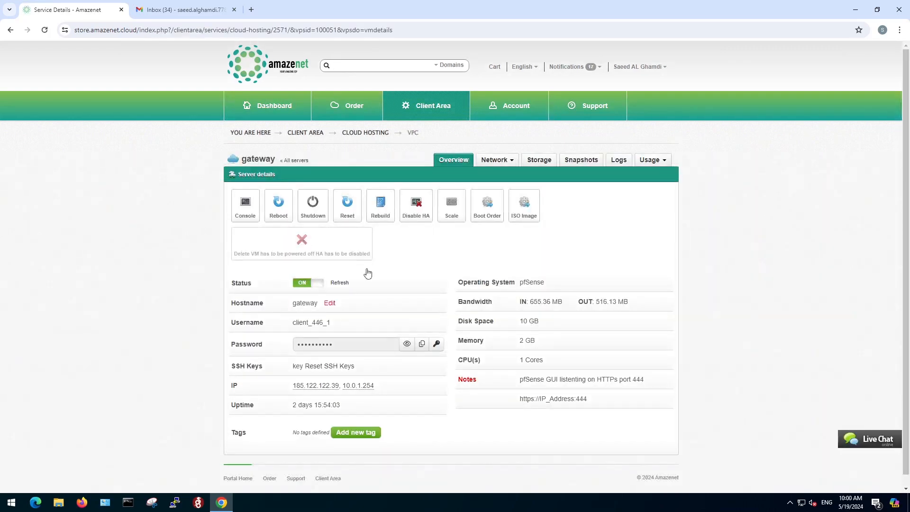
pyautogui.moveTo(292, 390); pyautogui.dragTo(339, 394)
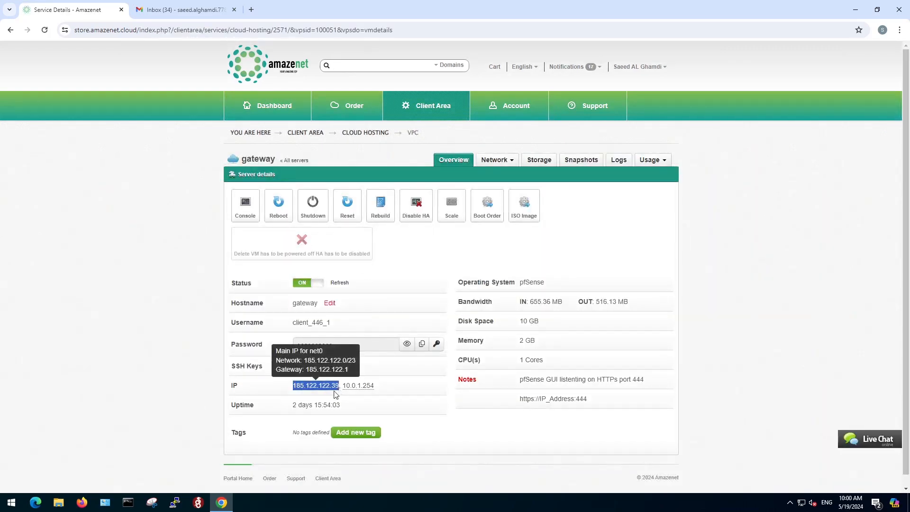
pyautogui.moveTo(521, 398); pyautogui.dragTo(589, 401)
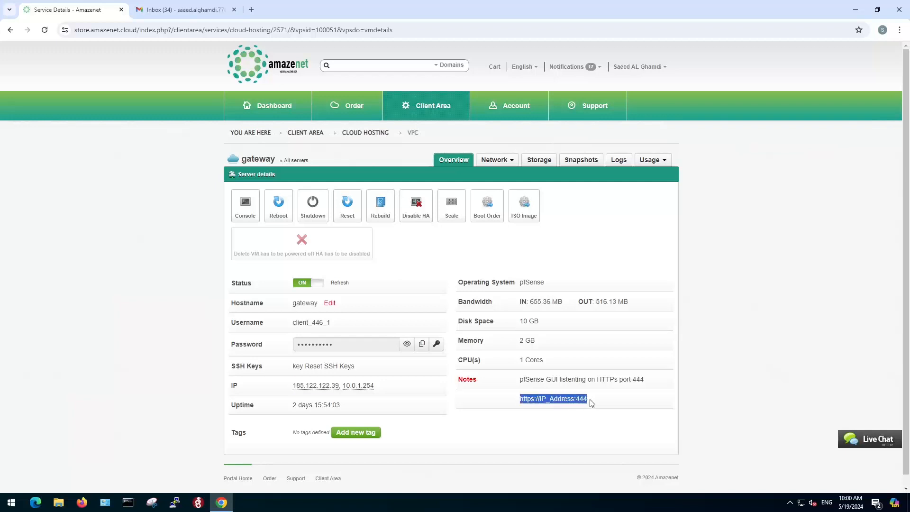
pyautogui.click(490, 420)
pyautogui.hotkey('ctrl', 't')
pyautogui.write('h')
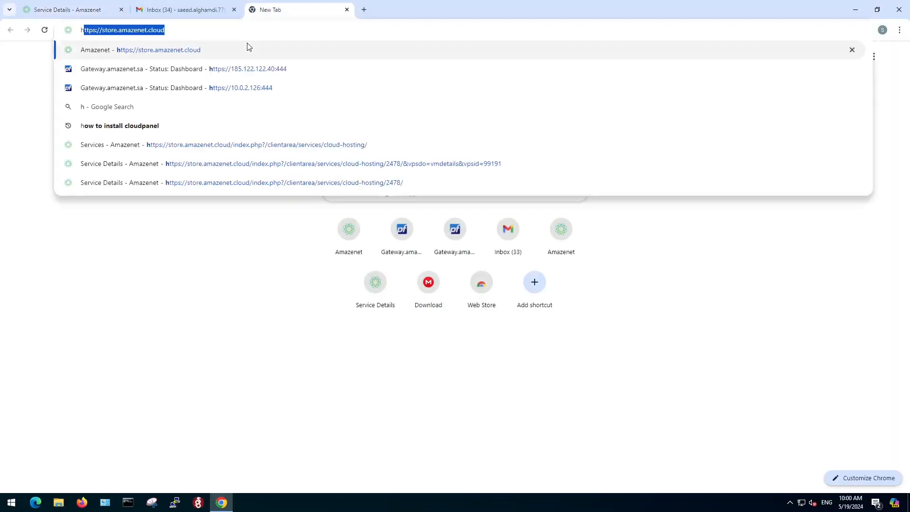
pyautogui.write('ttps://18')
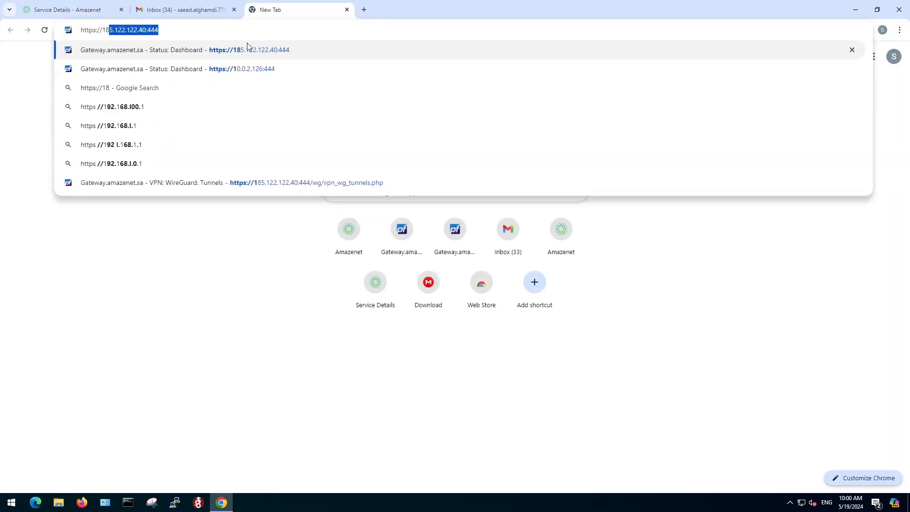
pyautogui.write('5.122.122.39:4')
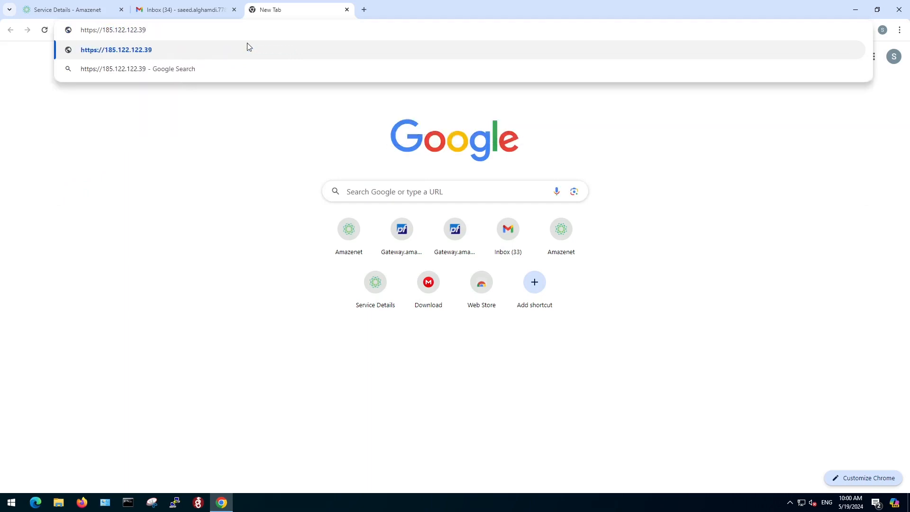
pyautogui.write('44')
pyautogui.press('Return')
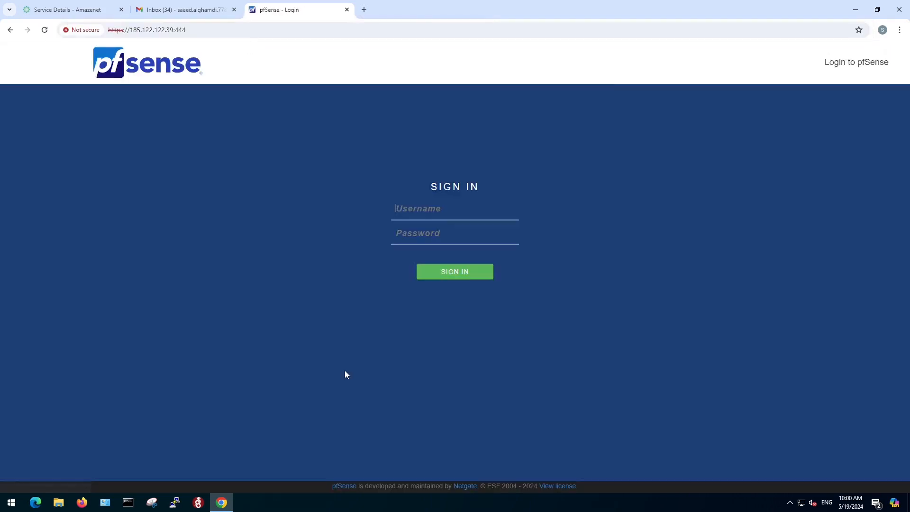
# Copy the username from the gateway server's details into the pfSense sign-in form
pyautogui.click(71, 10)
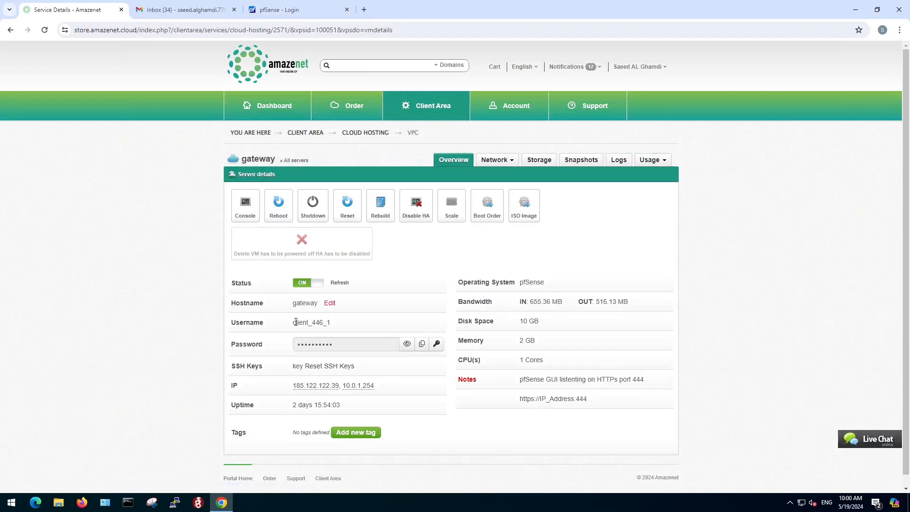
pyautogui.moveTo(292, 322); pyautogui.dragTo(329, 324)
pyautogui.rightClick(317, 325)
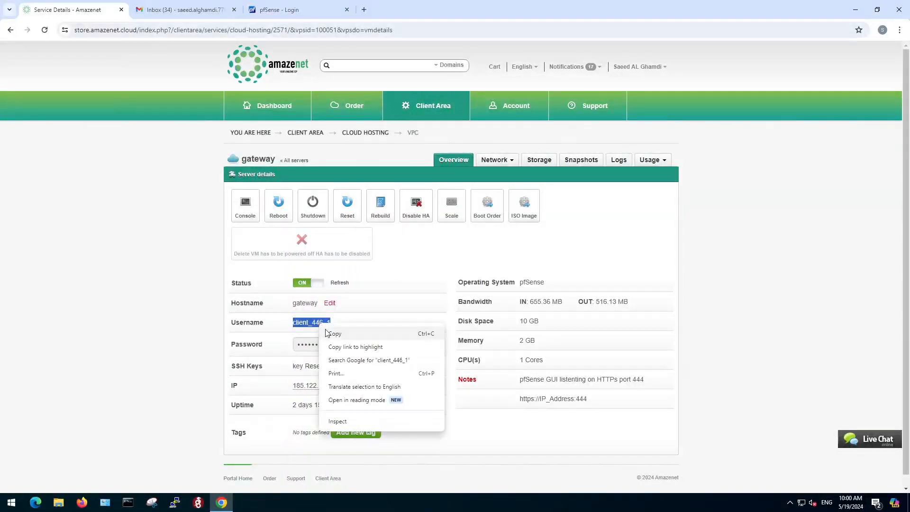
pyautogui.click(332, 332)
pyautogui.click(288, 9)
pyautogui.click(404, 209)
pyautogui.rightClick(403, 209)
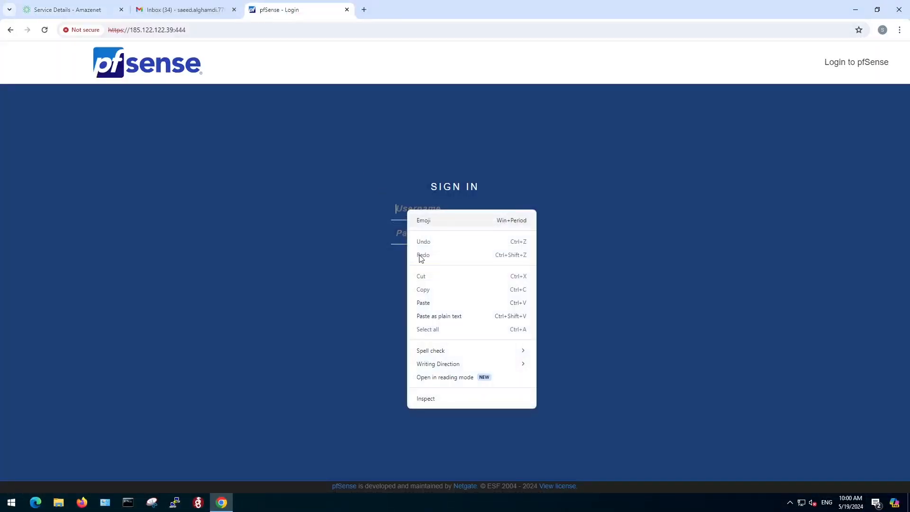
pyautogui.click(428, 306)
# Copy the gateway server's password into the pfSense password field and sign in
pyautogui.click(101, 11)
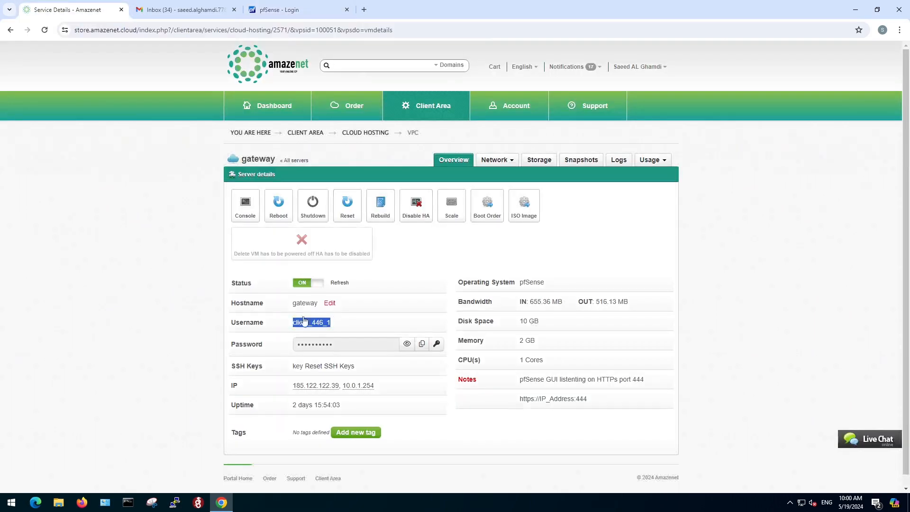
pyautogui.click(421, 344)
pyautogui.click(294, 9)
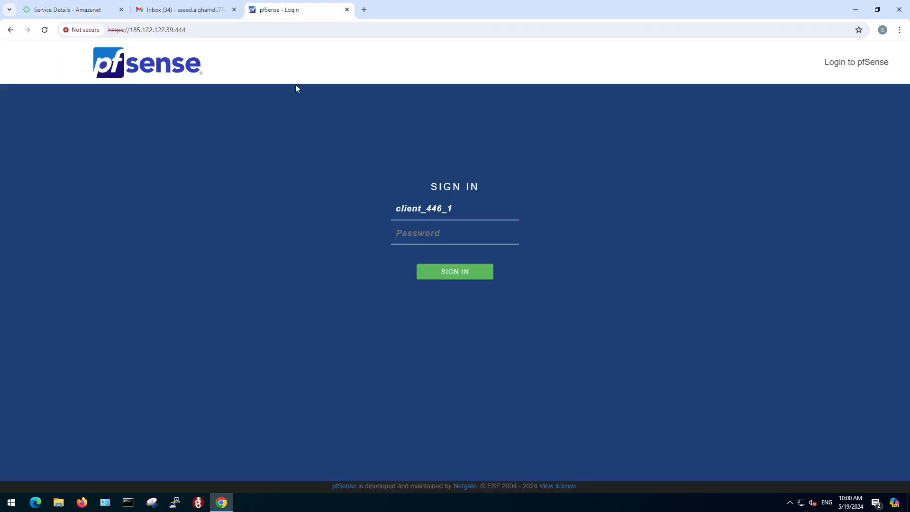
pyautogui.rightClick(404, 236)
pyautogui.click(421, 330)
pyautogui.click(442, 274)
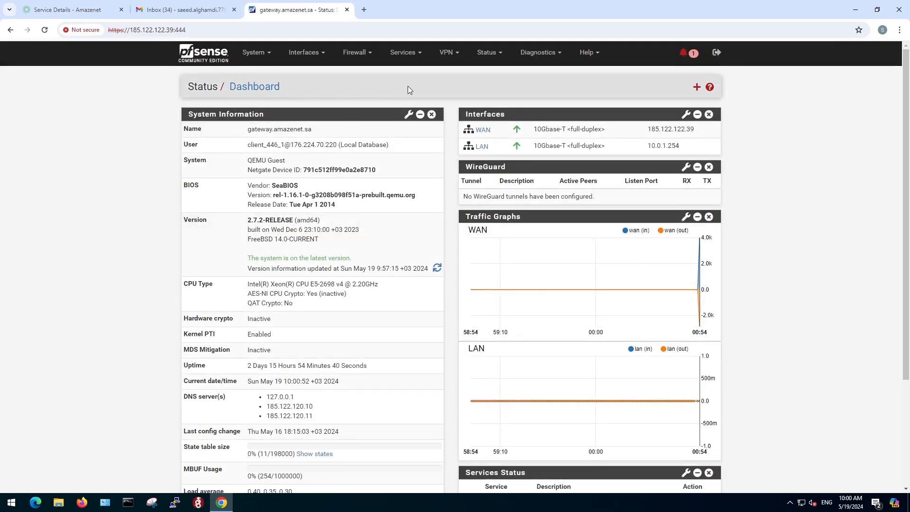
# Enable WireGuard in the VPN's WireGuard settings, save, and apply the changes
pyautogui.click(449, 53)
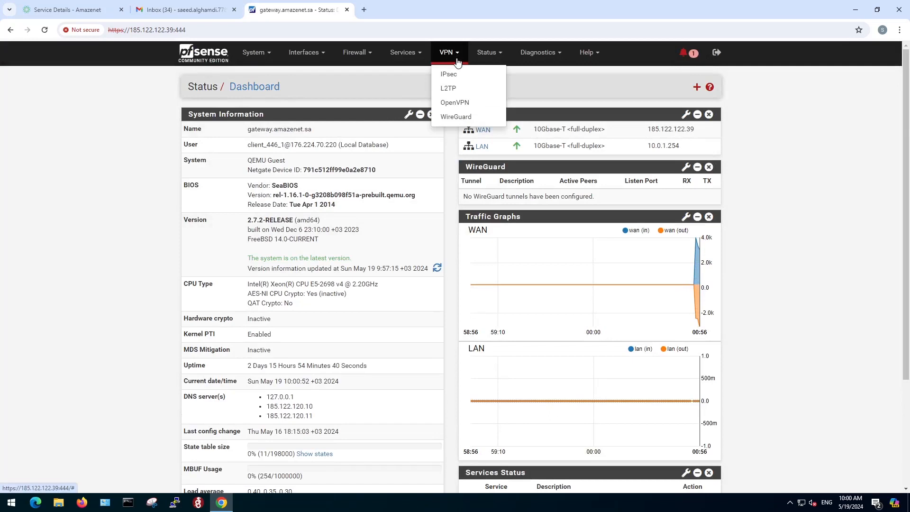
pyautogui.click(456, 117)
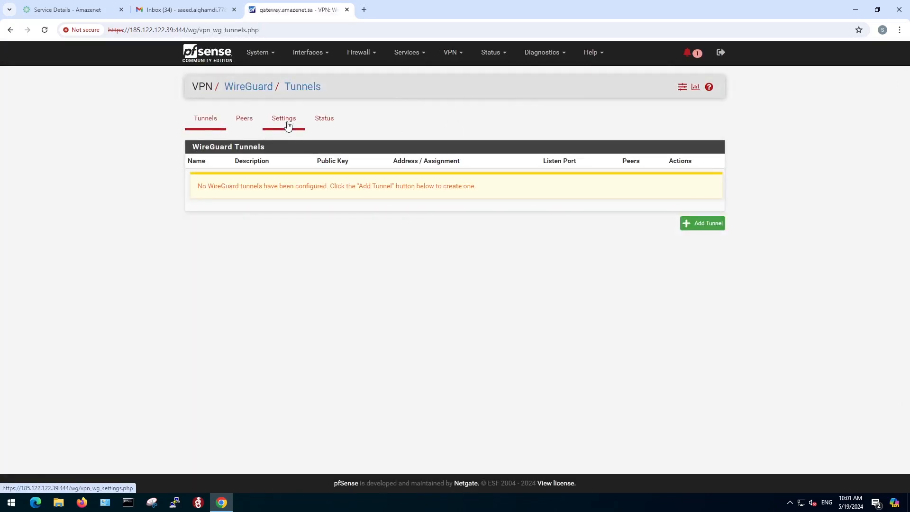
pyautogui.click(287, 125)
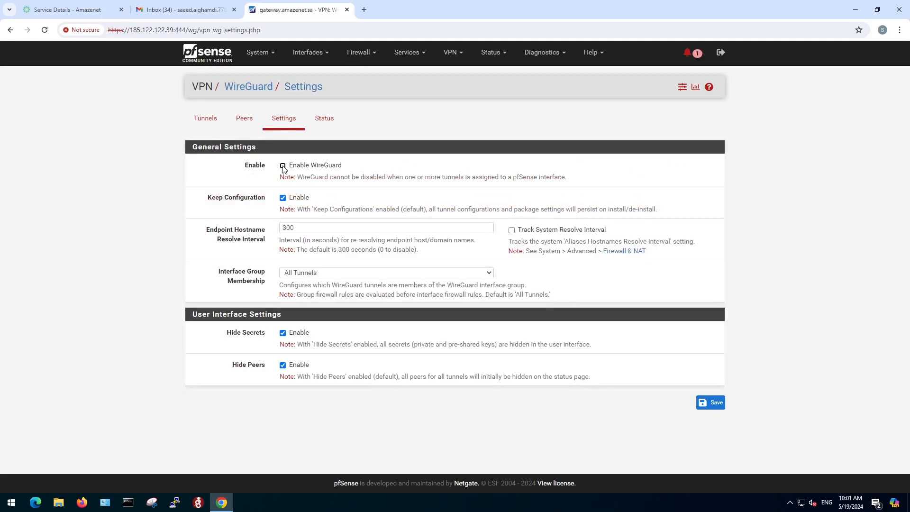
pyautogui.click(709, 407)
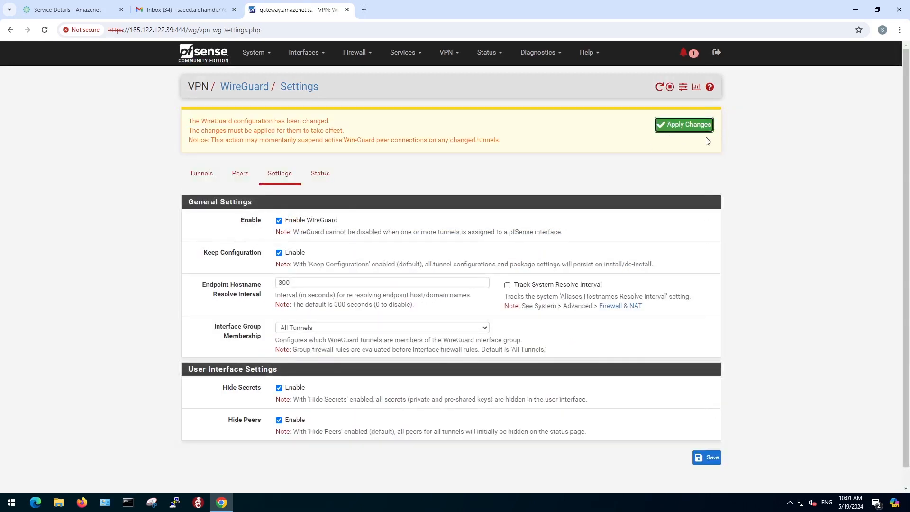
pyautogui.click(689, 130)
# Add a WireGuard tunnel with the description VPN_WG and listen port 51820
pyautogui.click(202, 164)
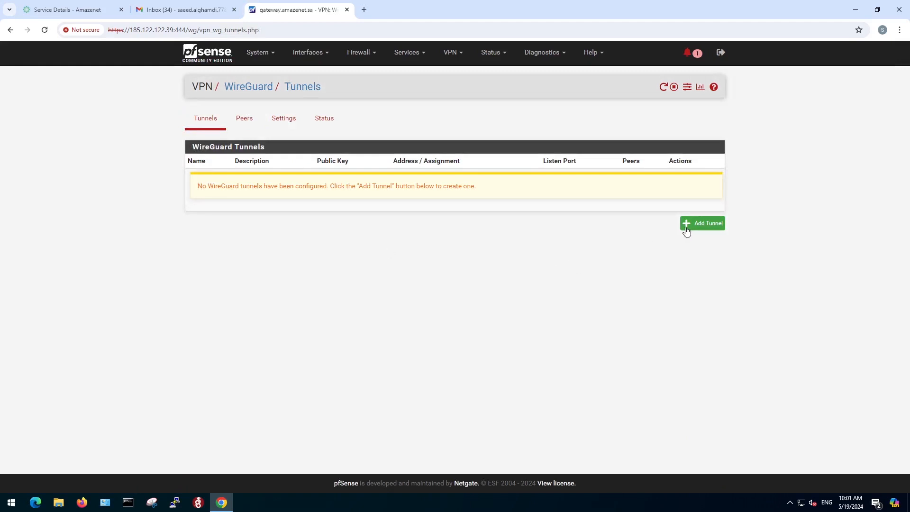
pyautogui.click(686, 229)
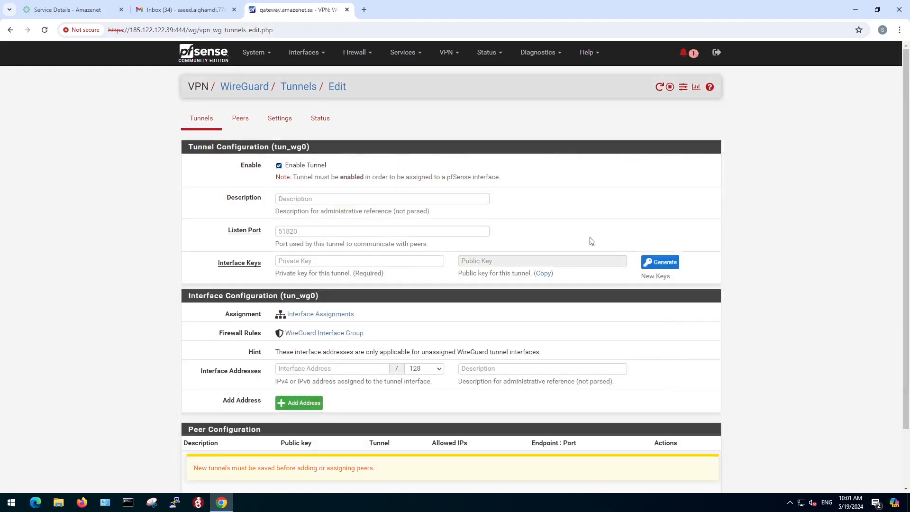
pyautogui.click(377, 198)
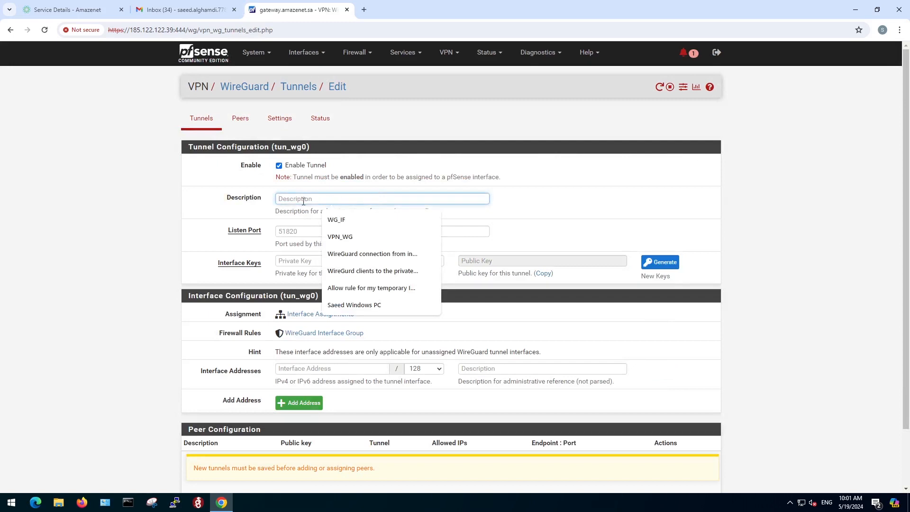
pyautogui.click(347, 238)
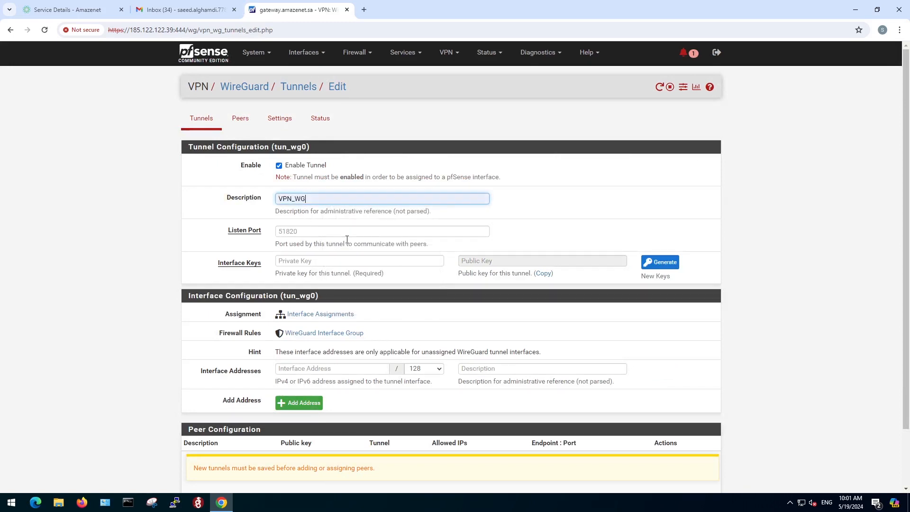
pyautogui.click(299, 230)
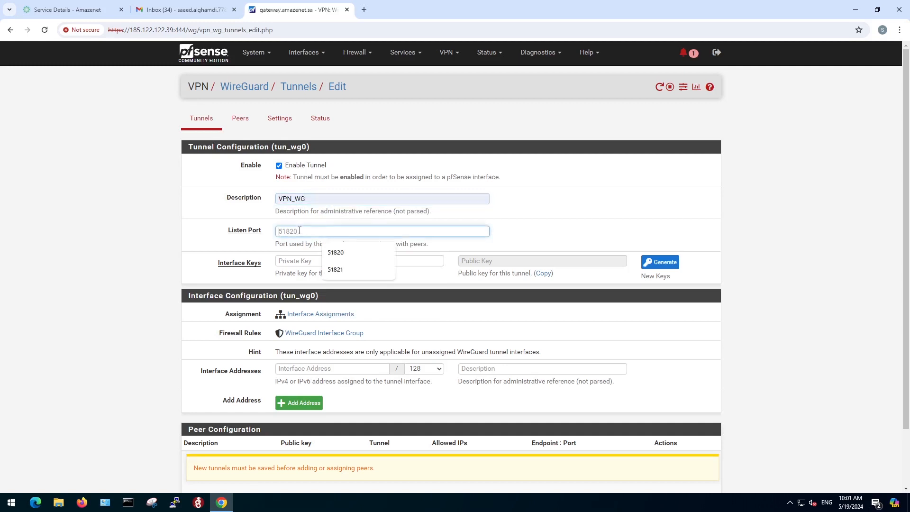
pyautogui.click(334, 260)
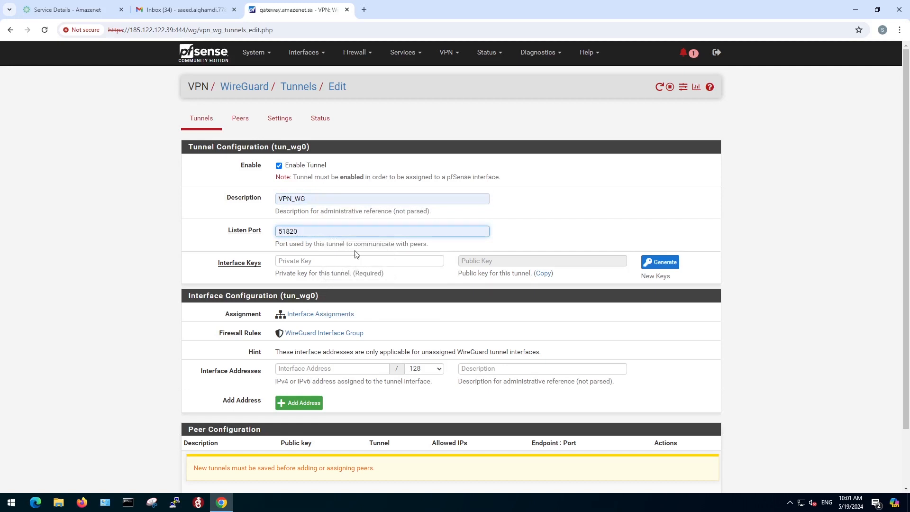
# Generate the new tunnel's interface keys, then save the tunnel and apply the WireGuard changes
pyautogui.click(666, 266)
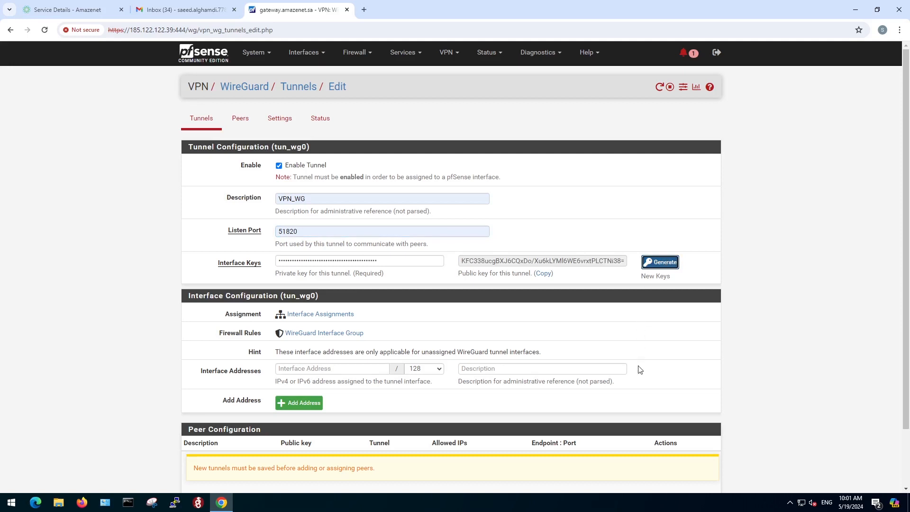
pyautogui.scroll(-2, 549, 408)
pyautogui.scroll(-1, 549, 410)
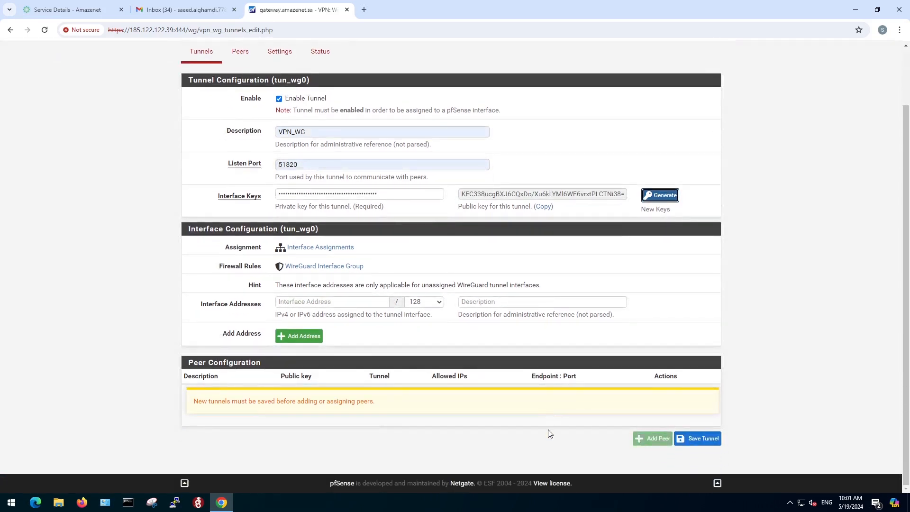
pyautogui.click(698, 446)
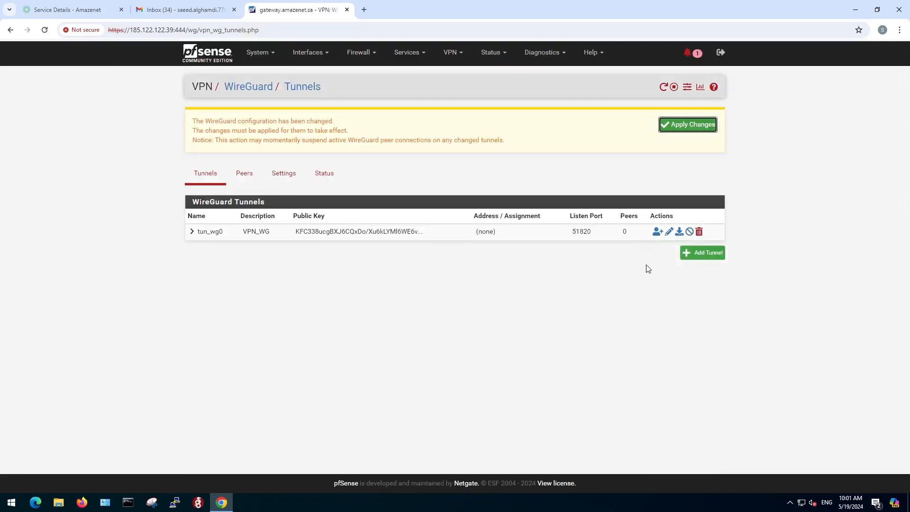
pyautogui.click(684, 130)
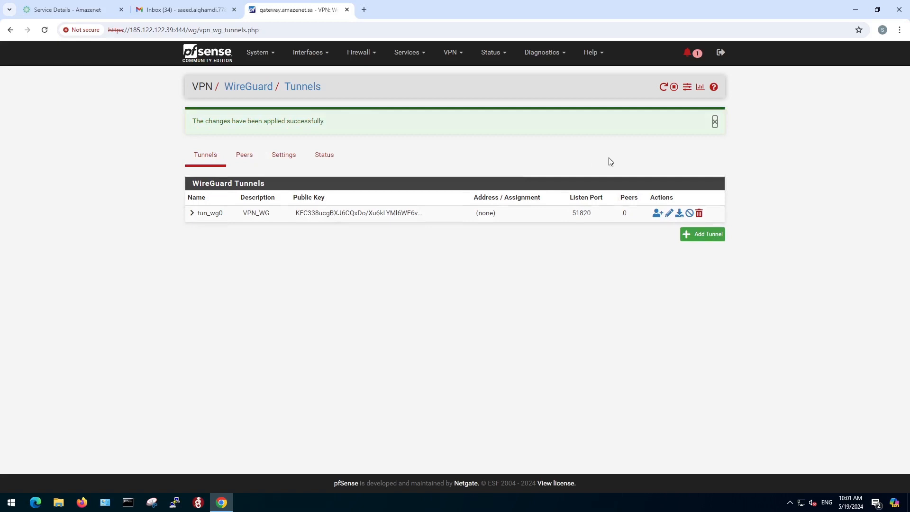
# Add the tun_wg0 network port as a new interface and save the interface assignments
pyautogui.click(313, 53)
pyautogui.click(314, 76)
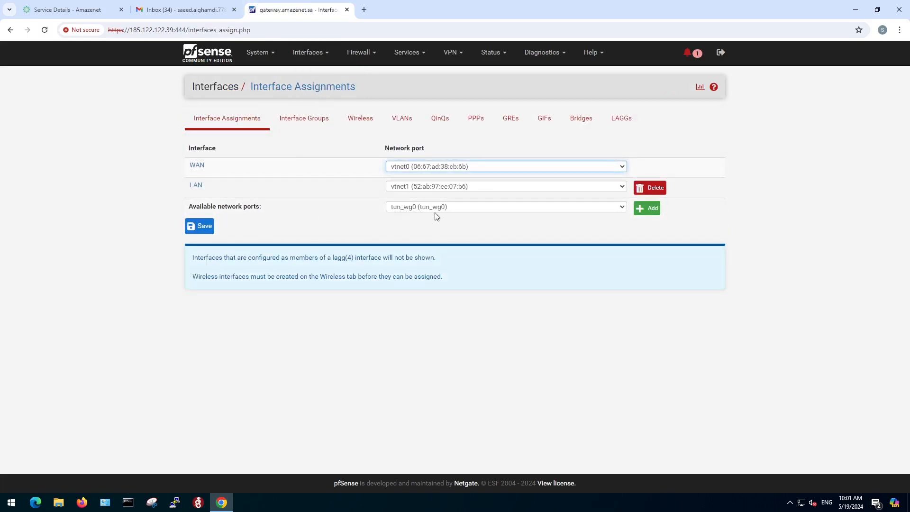
pyautogui.click(649, 209)
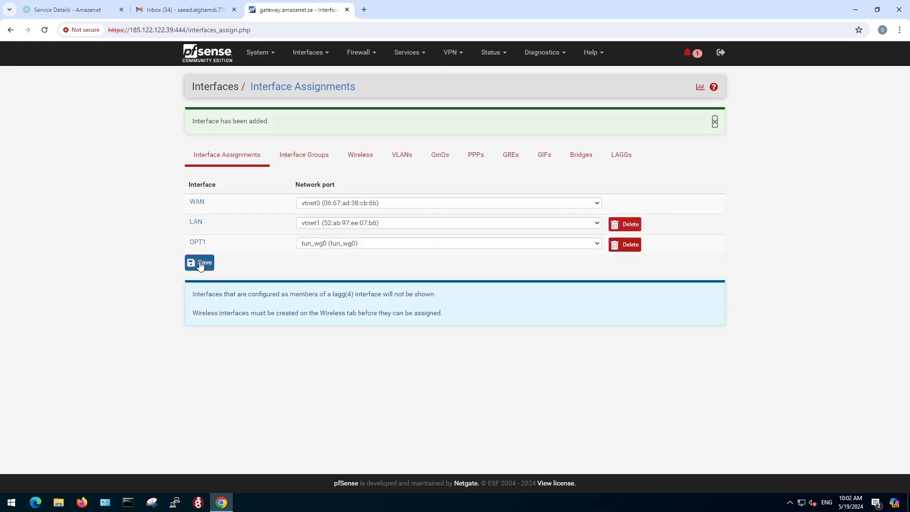
pyautogui.click(199, 264)
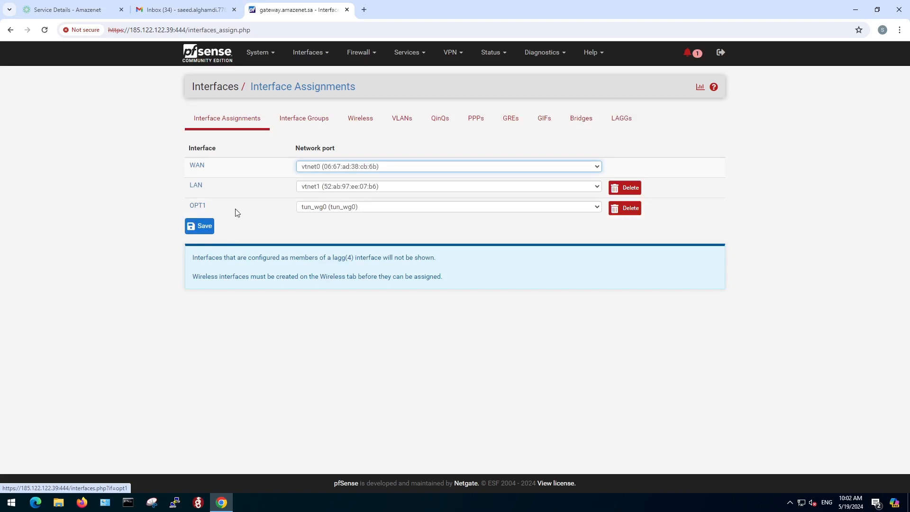
# Open the OPT1 interface settings, enable the interface, and set its description to WG_IF
pyautogui.click(193, 212)
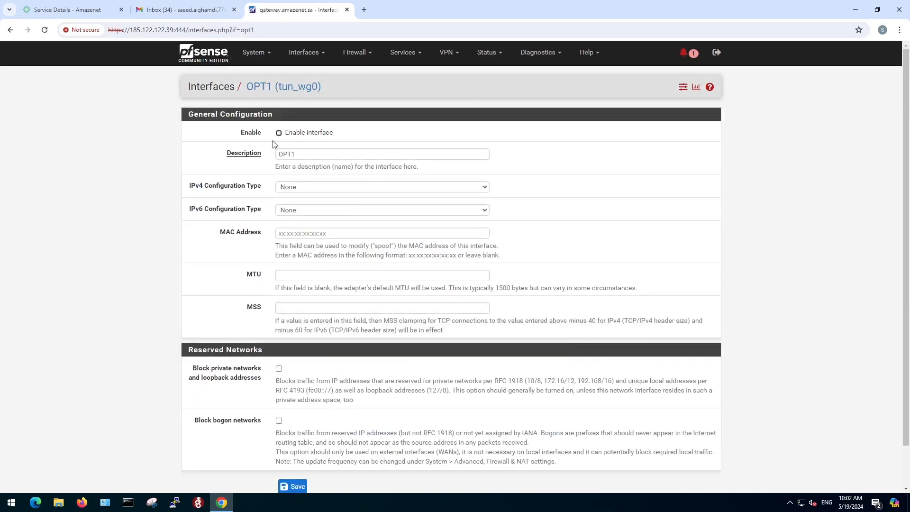
pyautogui.click(278, 133)
pyautogui.doubleClick(286, 154)
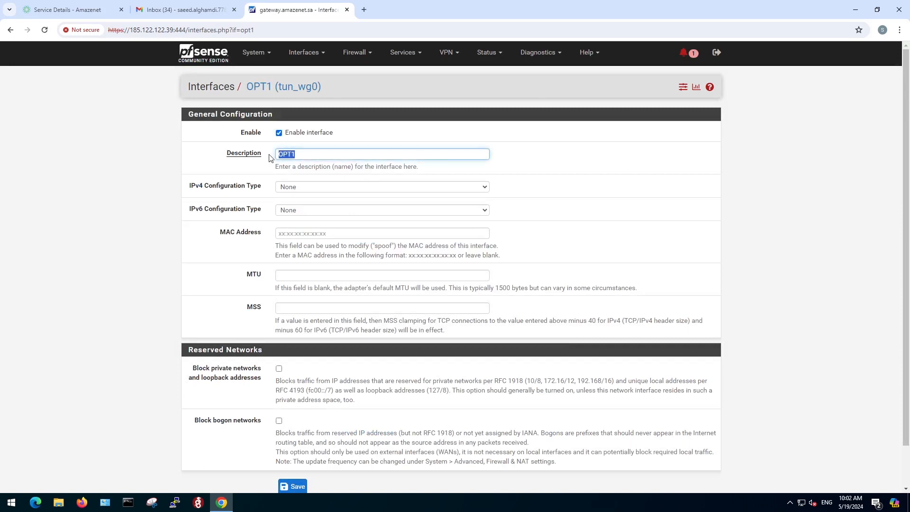
pyautogui.write('WG')
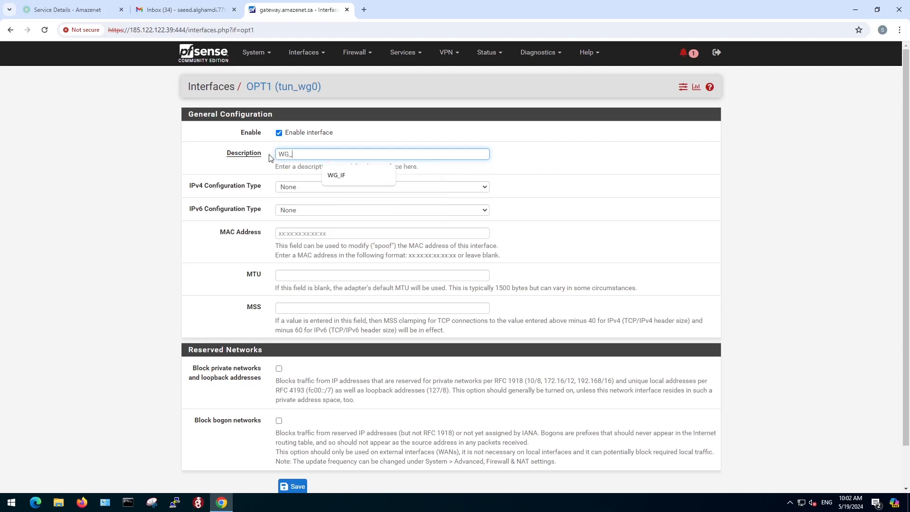
pyautogui.write('_IF')
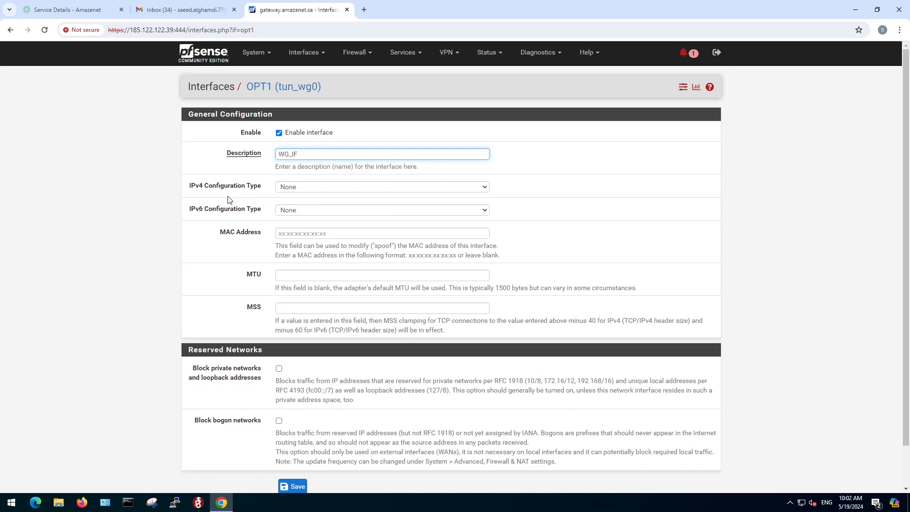
# Set the interface's IPv4 configuration type to Static IPv4 with the address 10.255.100.1/24
pyautogui.moveTo(187, 190); pyautogui.dragTo(268, 191)
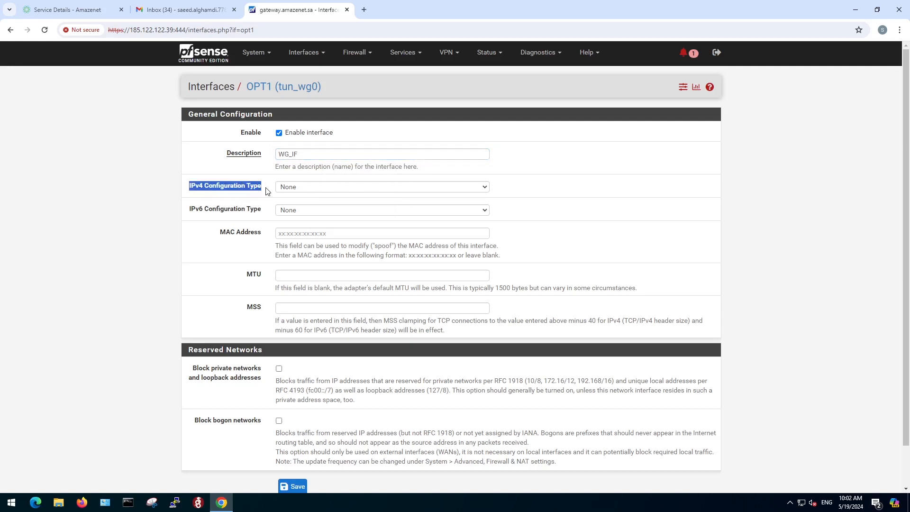
pyautogui.click(293, 189)
pyautogui.click(302, 206)
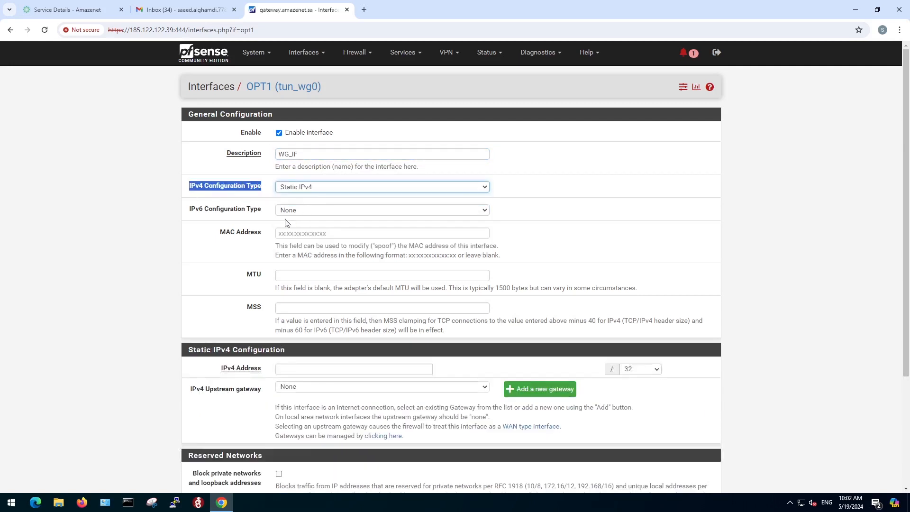
pyautogui.moveTo(219, 369); pyautogui.dragTo(279, 370)
pyautogui.click(279, 370)
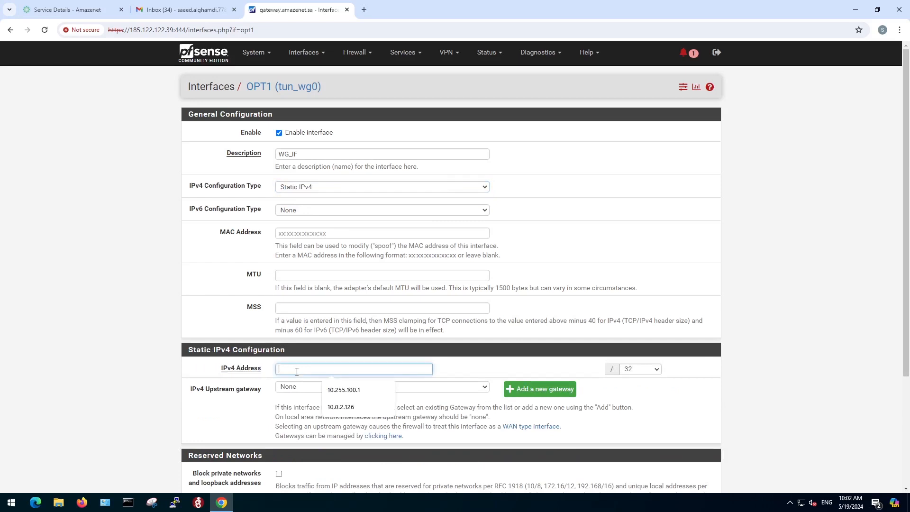
pyautogui.click(341, 394)
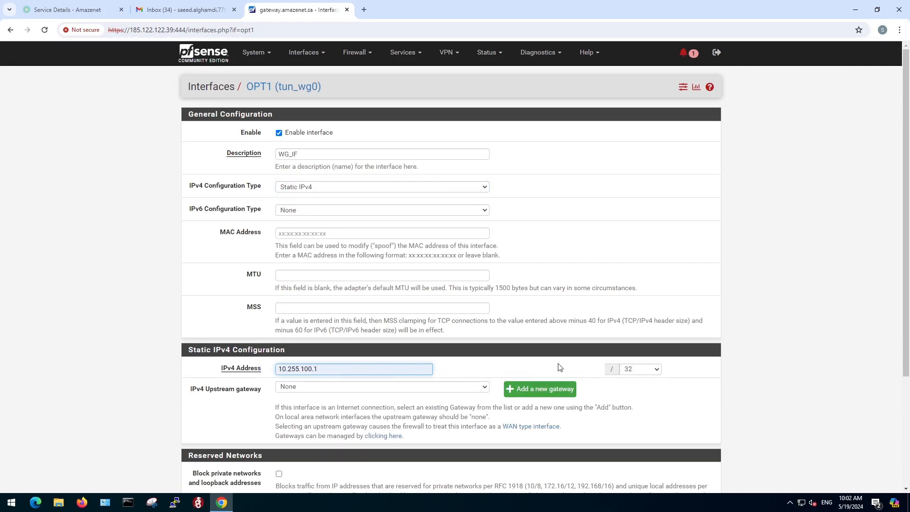
pyautogui.click(661, 371)
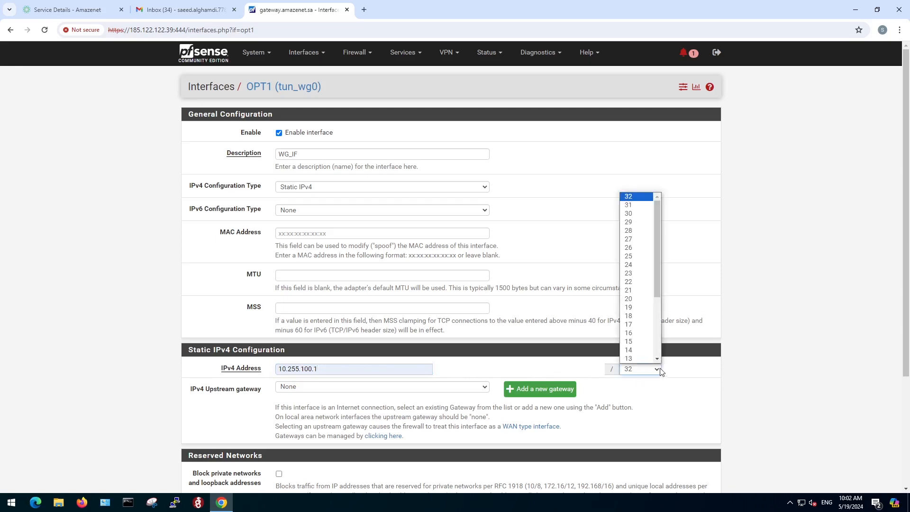
pyautogui.click(637, 270)
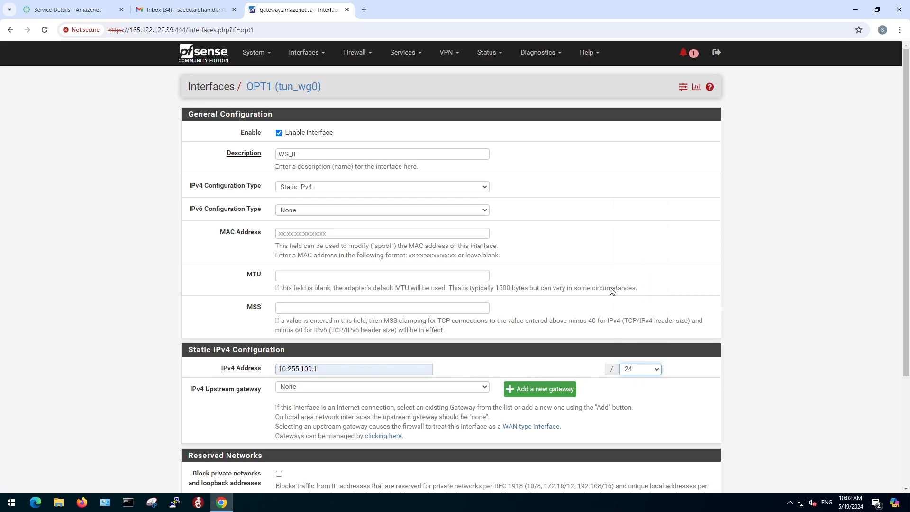
# Save the WG_IF interface configuration and apply the changes
pyautogui.scroll(-3, 589, 343)
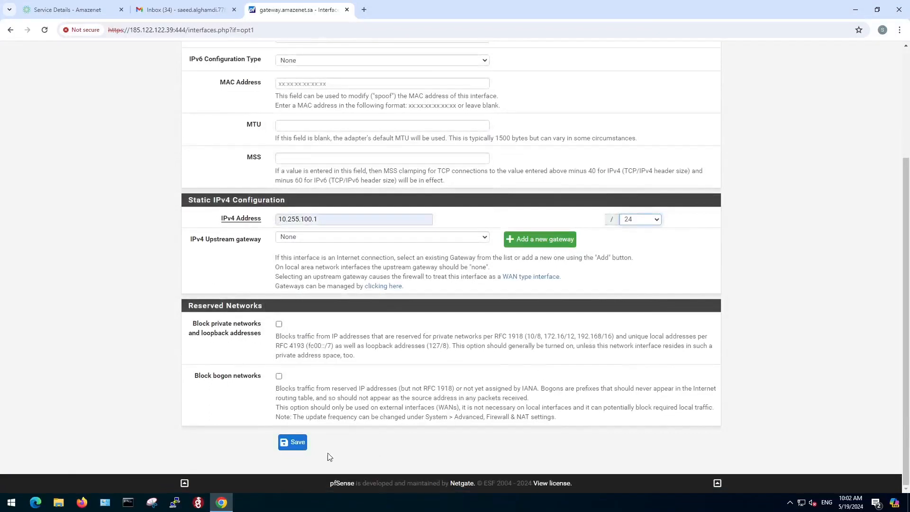
pyautogui.click(292, 441)
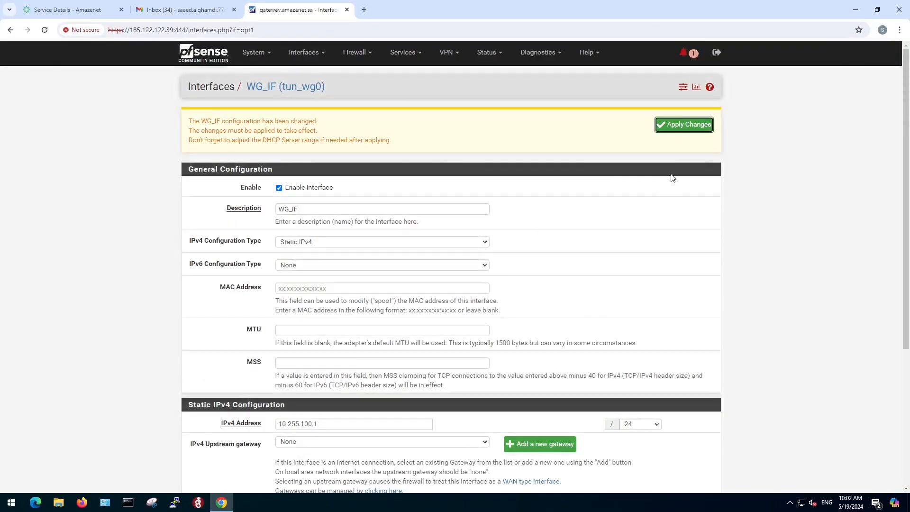
pyautogui.click(687, 126)
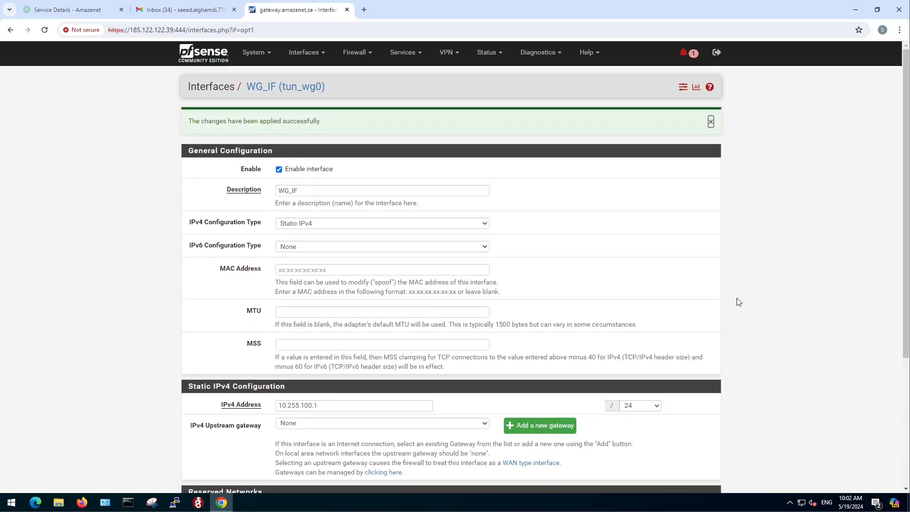
pyautogui.scroll(-4, 739, 302)
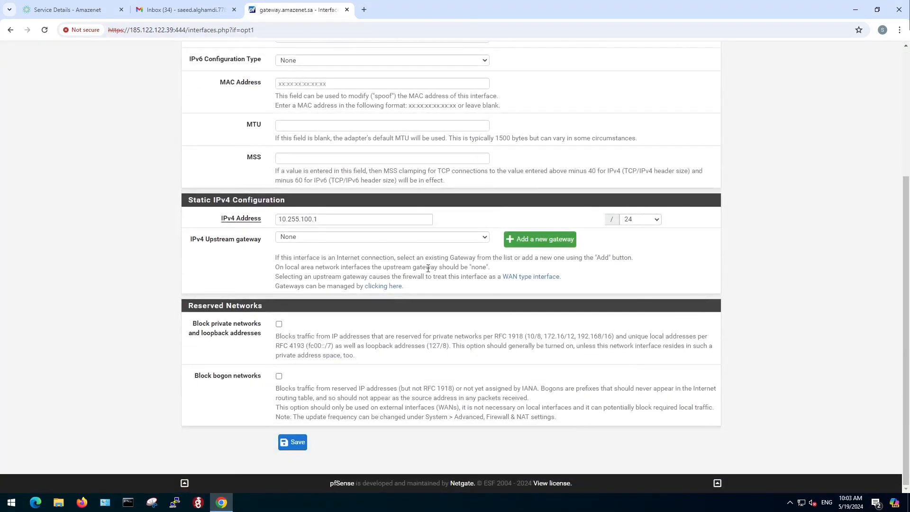
pyautogui.scroll(4, 428, 268)
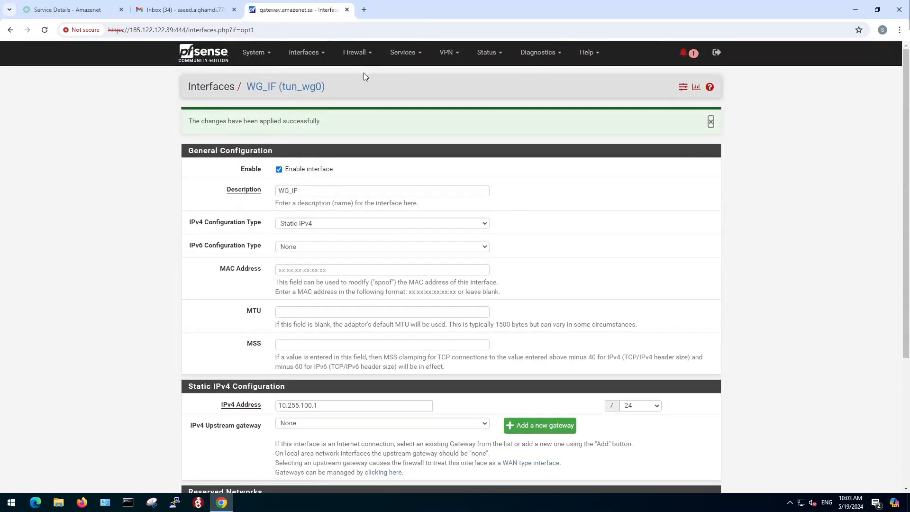
# Add a firewall rule at the end of the WAN rules and set its protocol to UDP
pyautogui.click(364, 55)
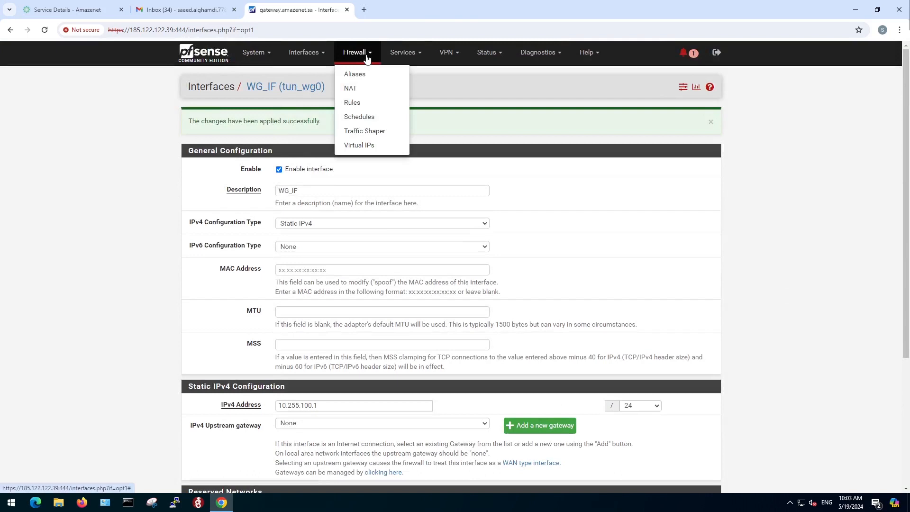
pyautogui.click(354, 103)
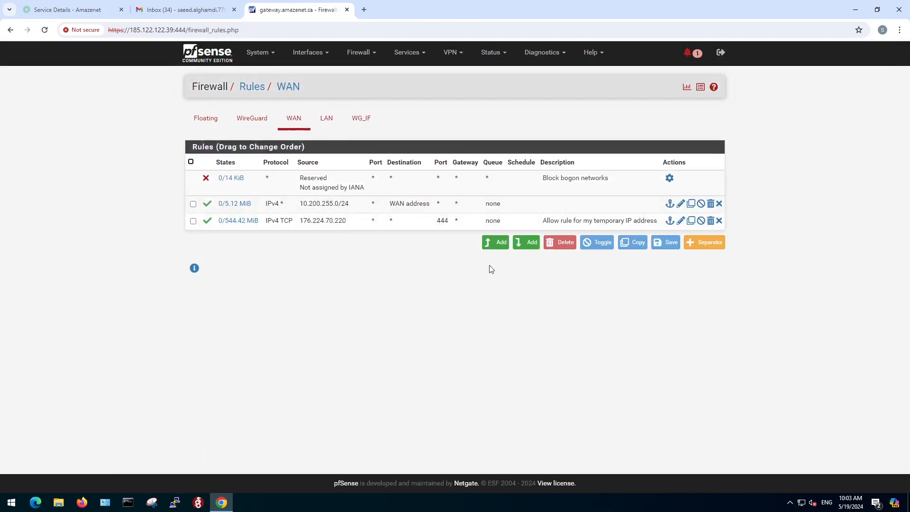
pyautogui.click(528, 243)
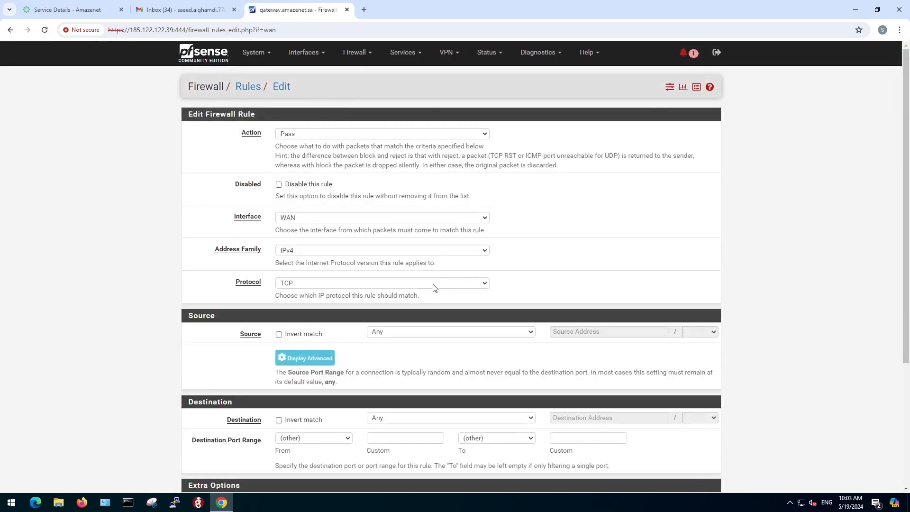
pyautogui.click(433, 283)
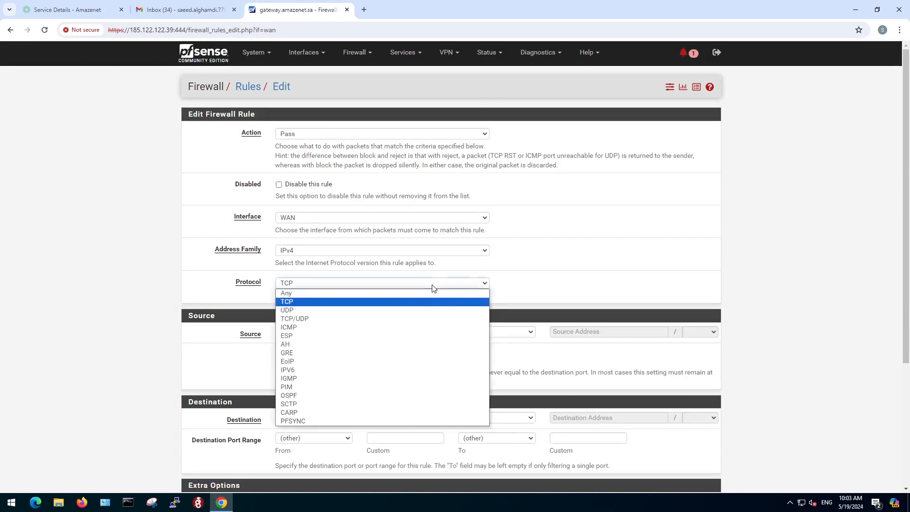
pyautogui.click(414, 310)
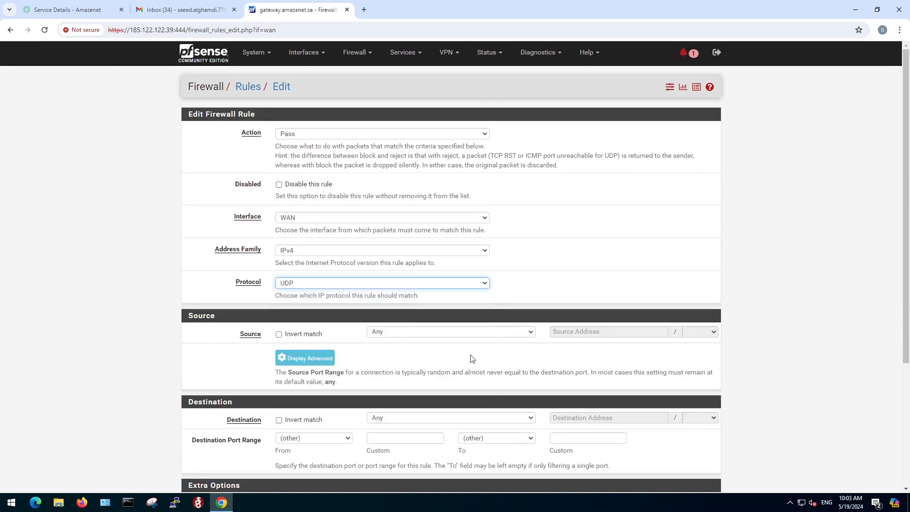
# Set the WAN rule's destination to WAN address with a destination port range from 51820 to 51820
pyautogui.scroll(-2, 472, 359)
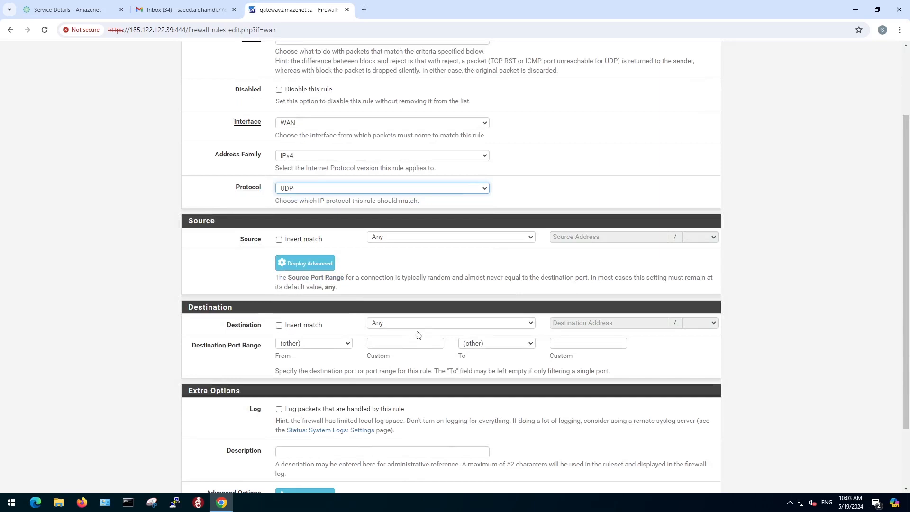
pyautogui.click(447, 322)
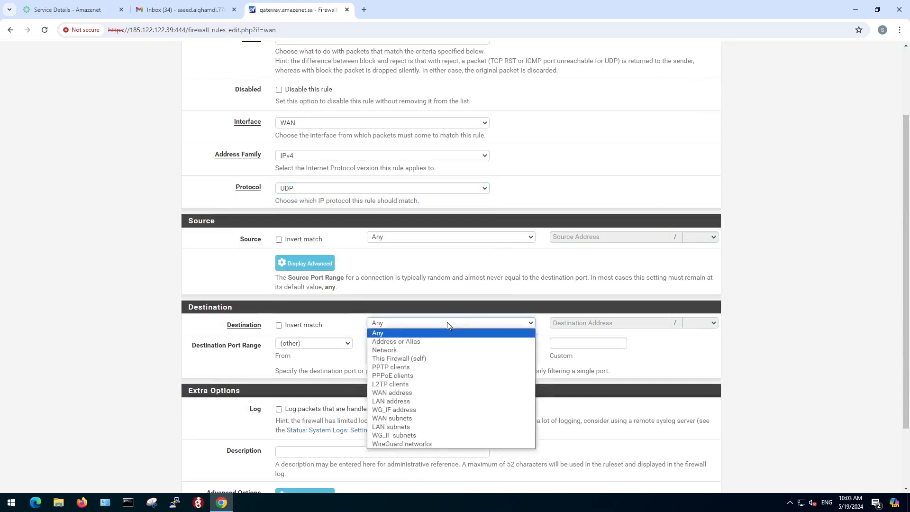
pyautogui.click(424, 392)
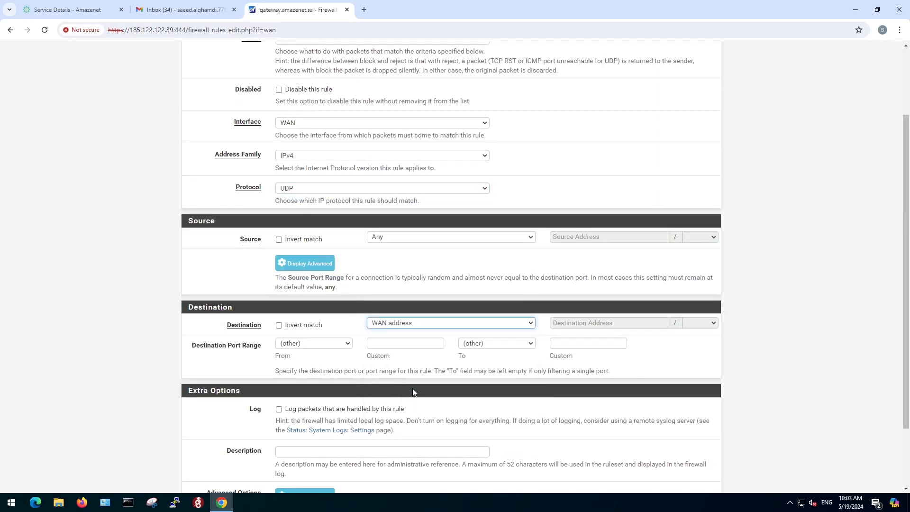
pyautogui.scroll(-1, 397, 371)
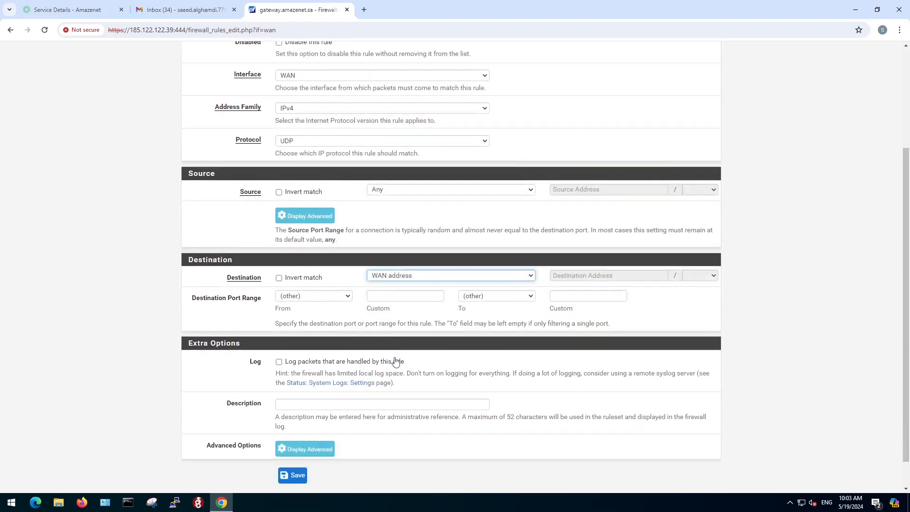
pyautogui.click(387, 296)
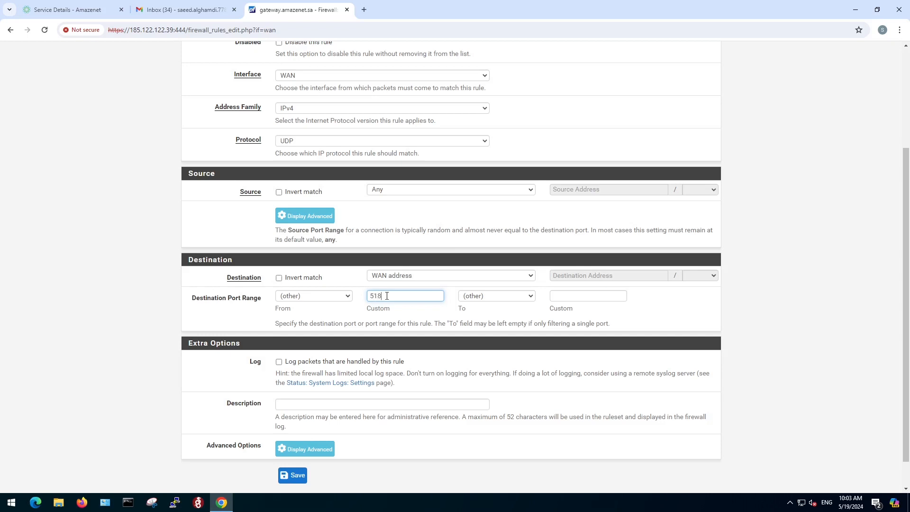
pyautogui.write('20')
pyautogui.click(556, 291)
pyautogui.write('51820')
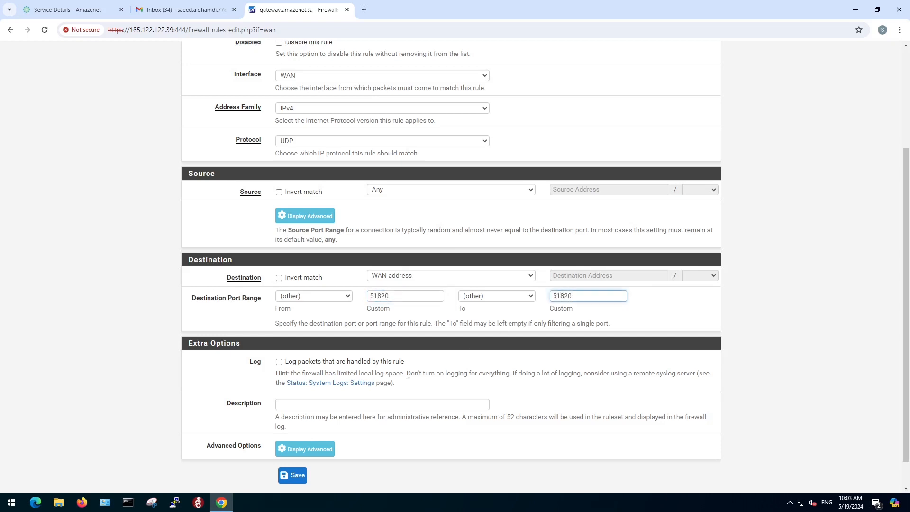
# Describe the rule as "WireGuard connection from internet", save it, and apply the firewall changes
pyautogui.click(375, 408)
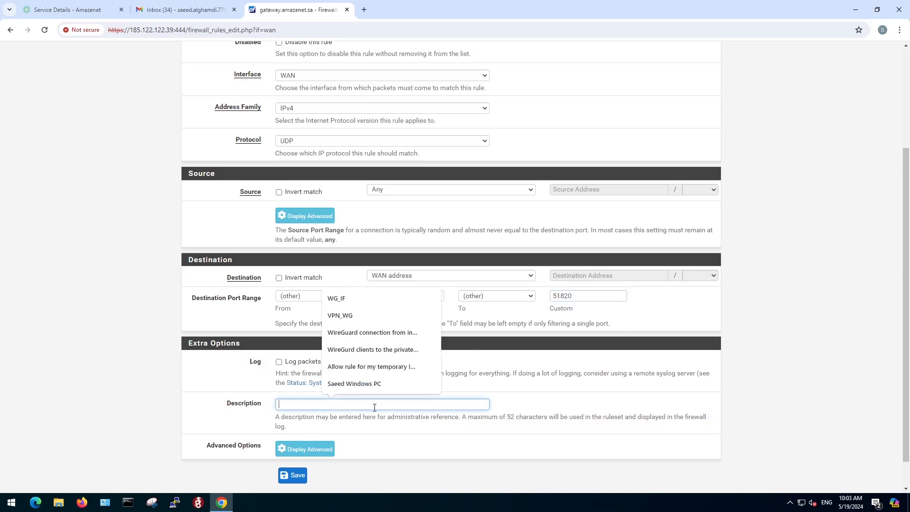
pyautogui.click(373, 332)
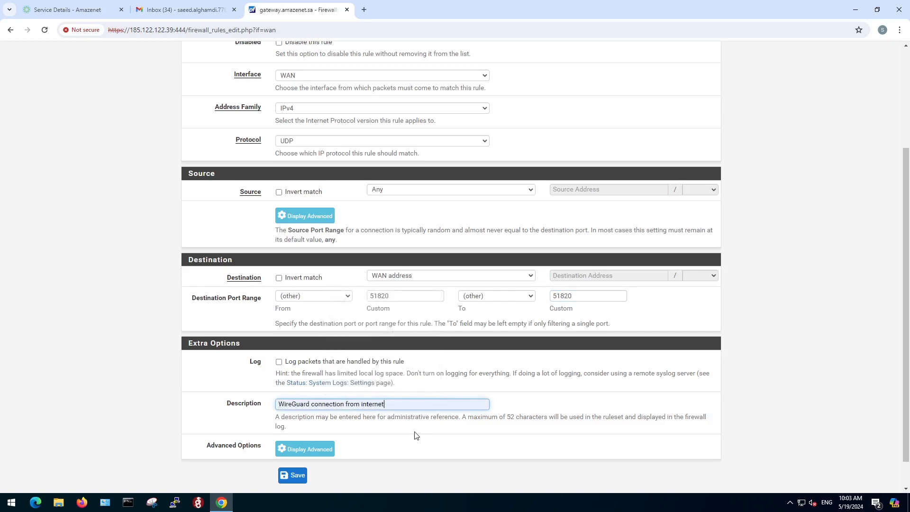
pyautogui.click(289, 478)
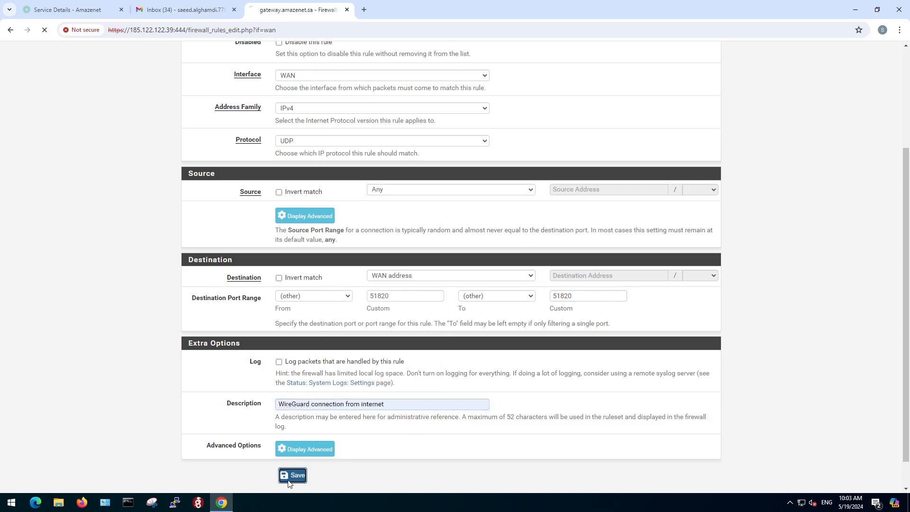
pyautogui.click(695, 132)
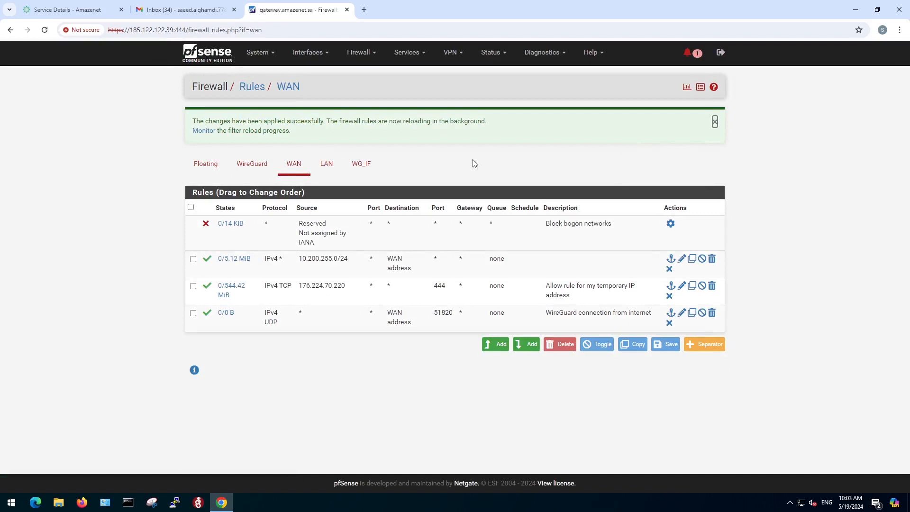
# Add a firewall rule at the end of the WG_IF rules with protocol Any and WG_IF subnets as source
pyautogui.click(363, 167)
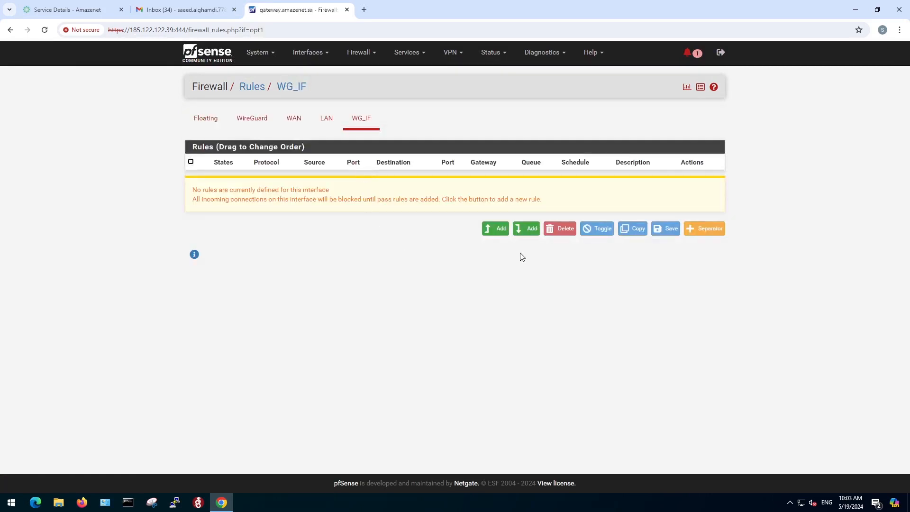
pyautogui.click(531, 230)
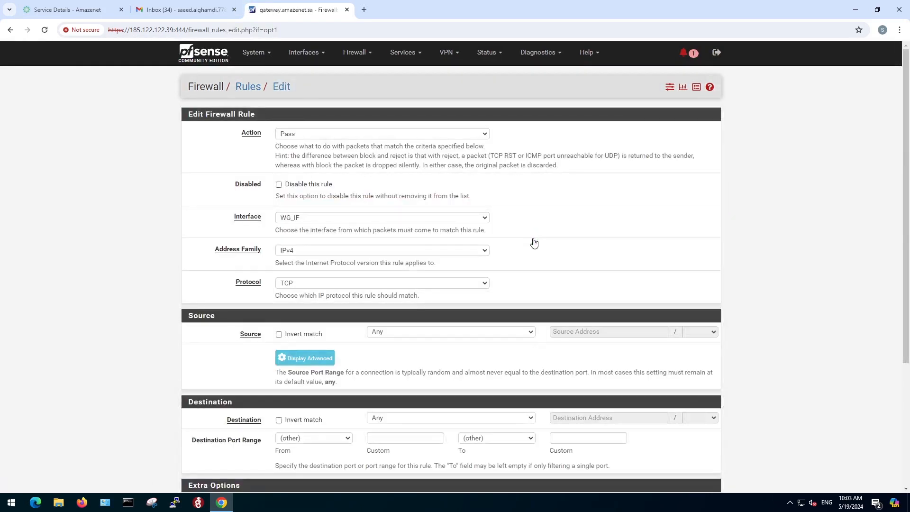
pyautogui.click(488, 283)
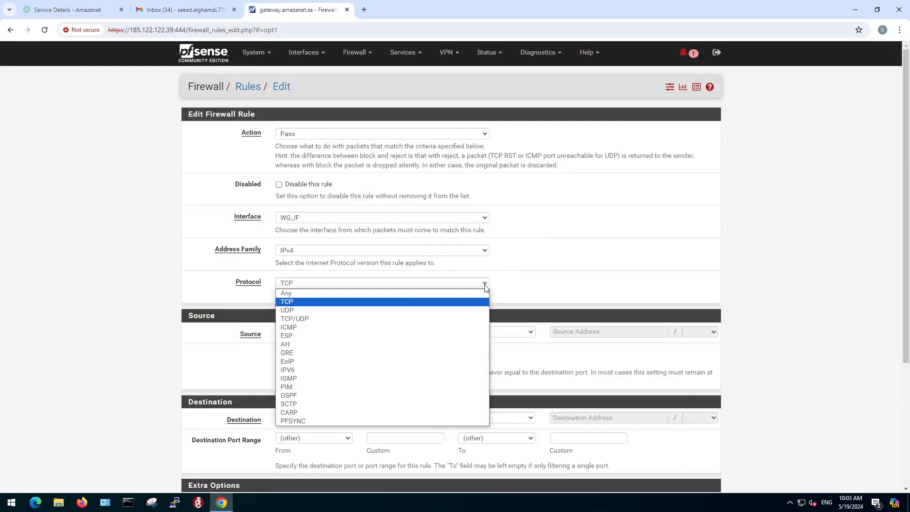
pyautogui.click(458, 295)
pyautogui.scroll(-3, 549, 284)
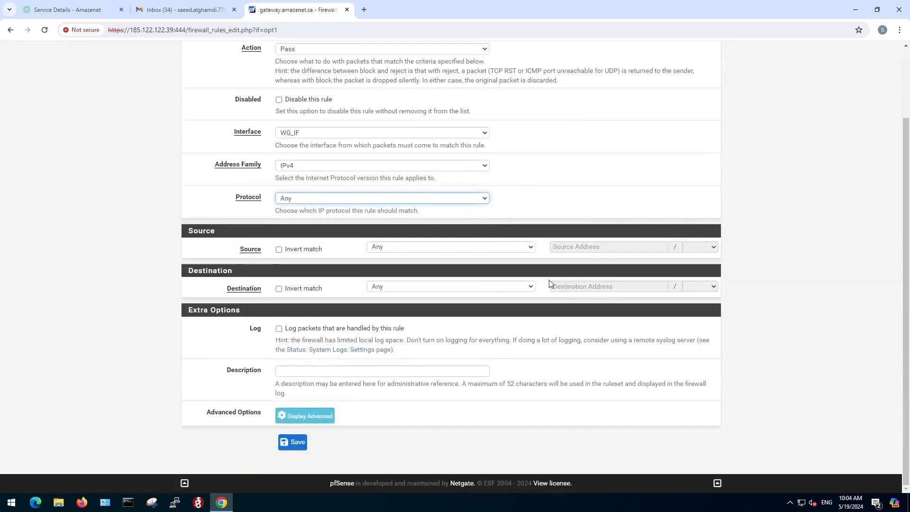
pyautogui.click(530, 246)
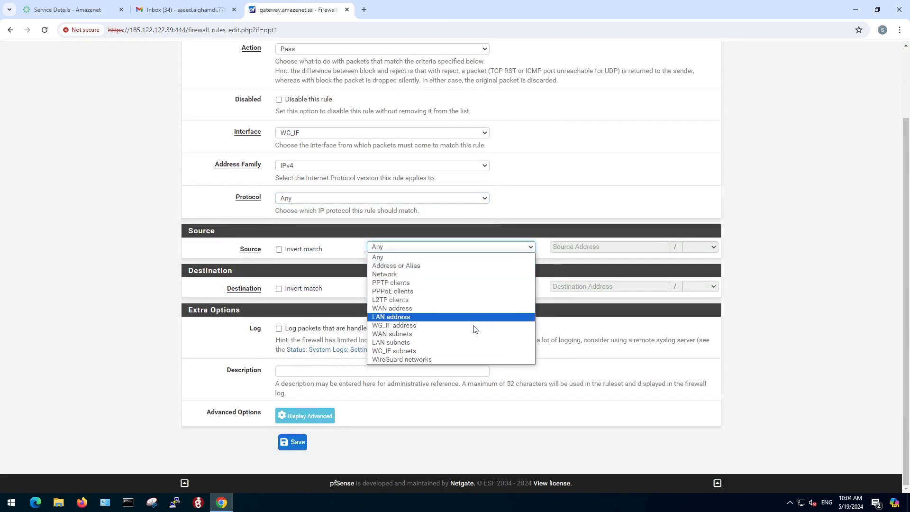
pyautogui.click(454, 351)
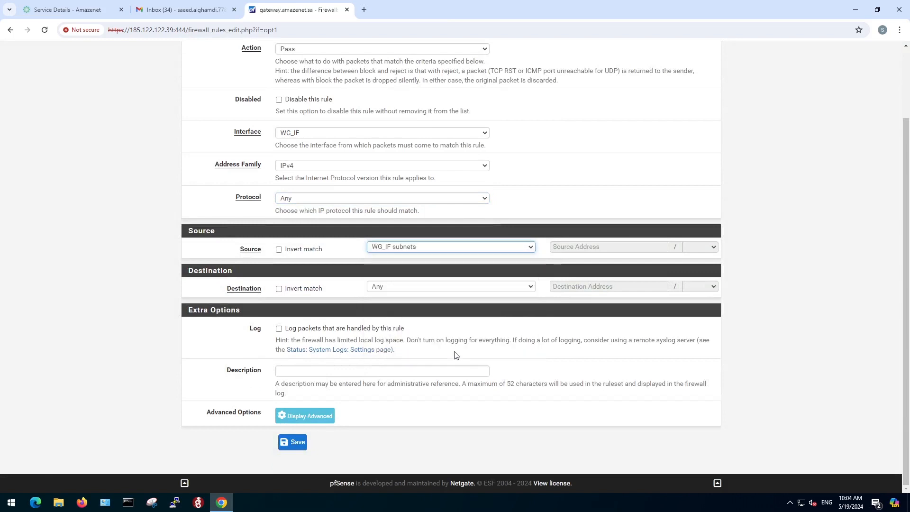
# Describe the rule as "WireGurd clients to the private cloud and to anything", save it, and apply the firewall changes
pyautogui.click(354, 371)
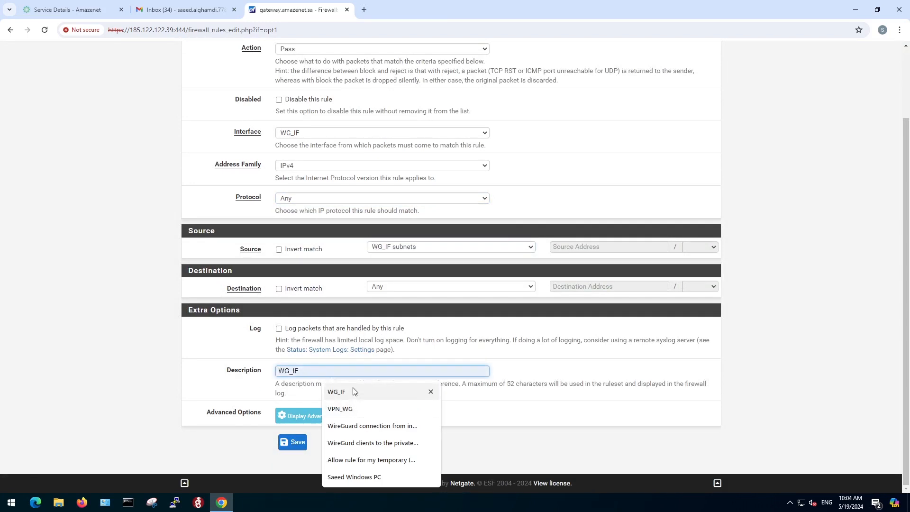
pyautogui.click(358, 443)
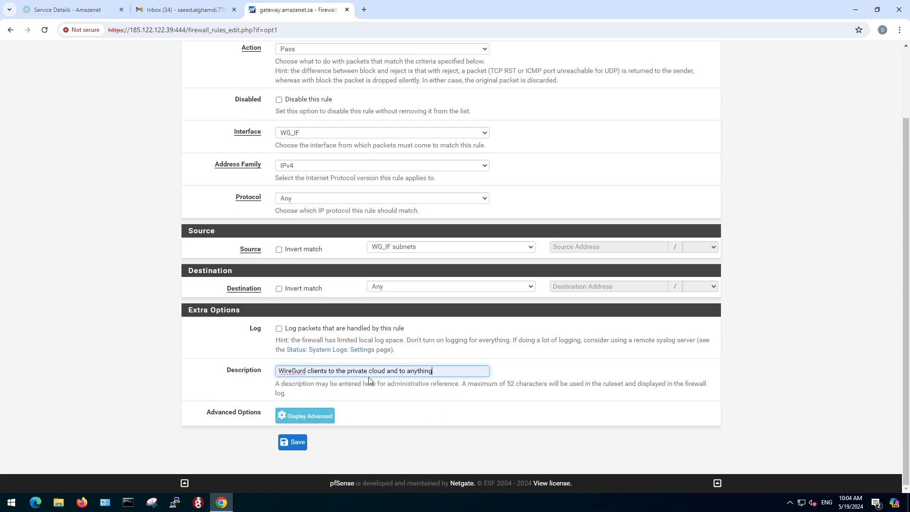
pyautogui.click(293, 442)
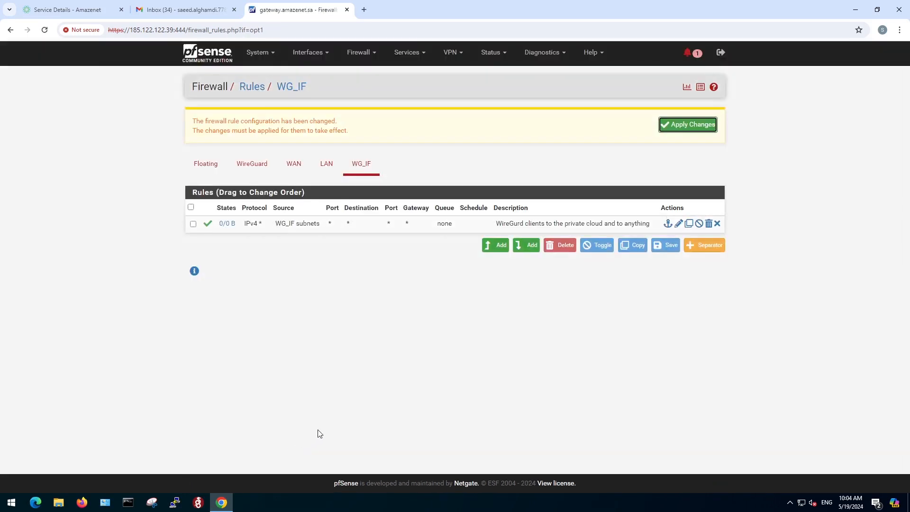
pyautogui.click(683, 125)
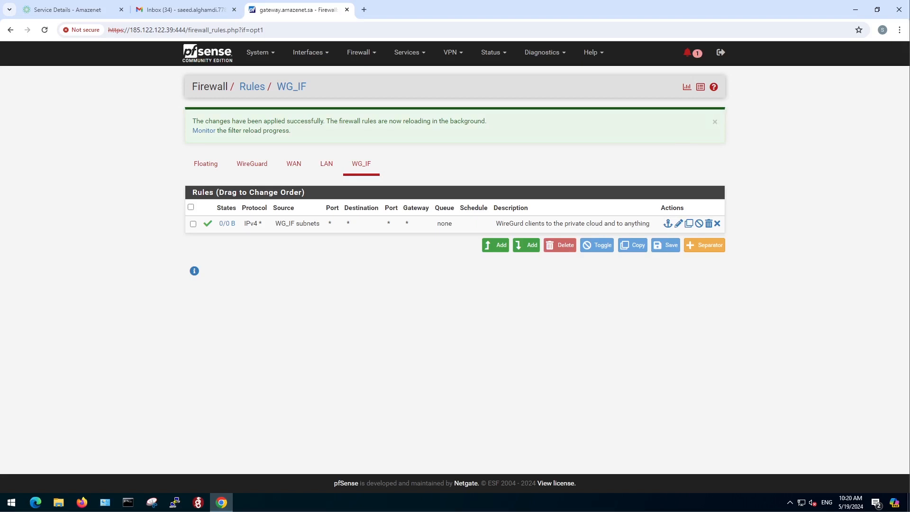
# Open a new peer configuration for the WireGuard tunnel tun_wg0
pyautogui.click(459, 55)
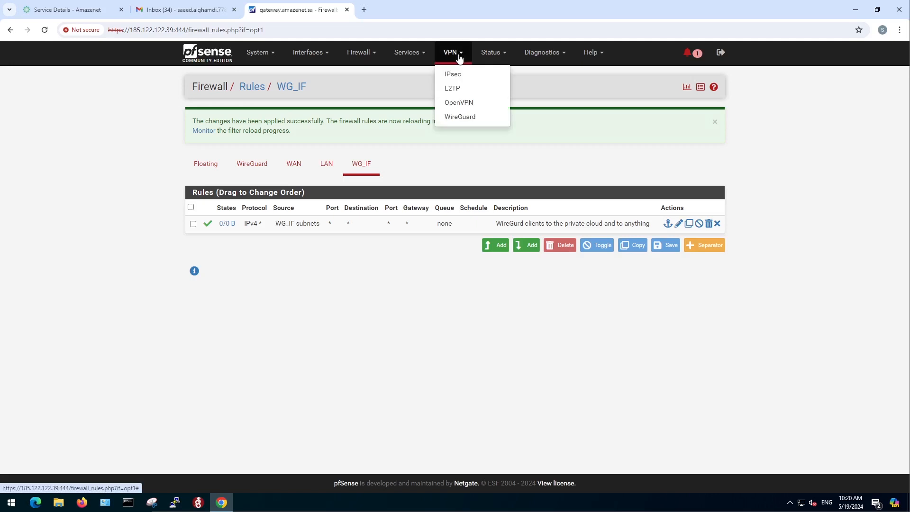
pyautogui.click(462, 117)
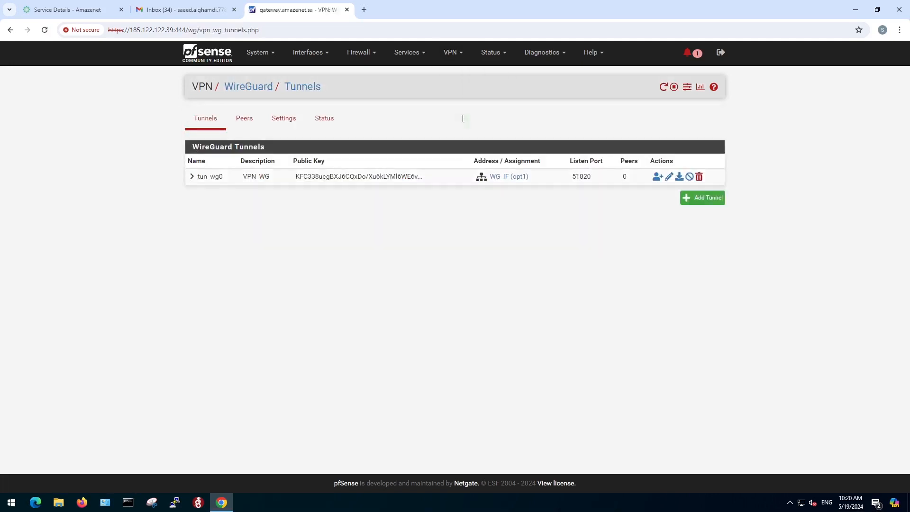
pyautogui.click(657, 179)
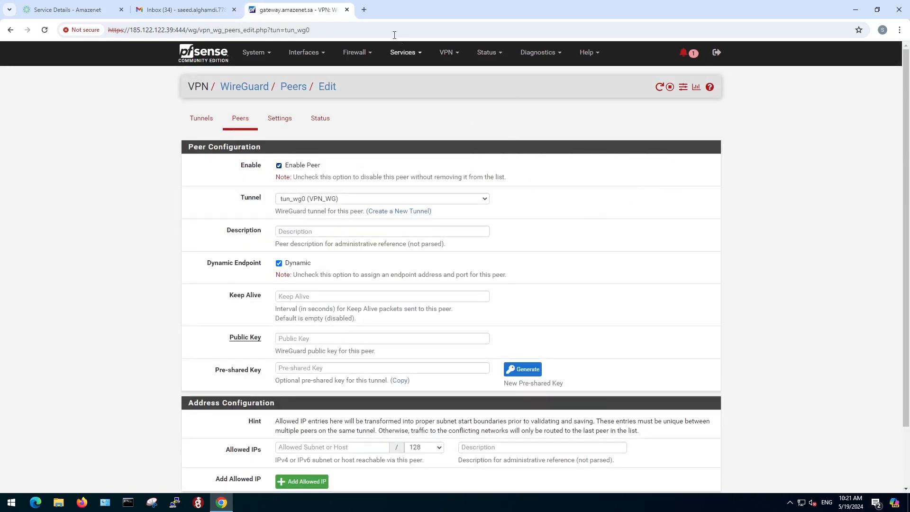
# Search the web for "download wireguard for windows" in a new browser tab and open WireGuard's Installation page
pyautogui.click(367, 10)
pyautogui.write('d')
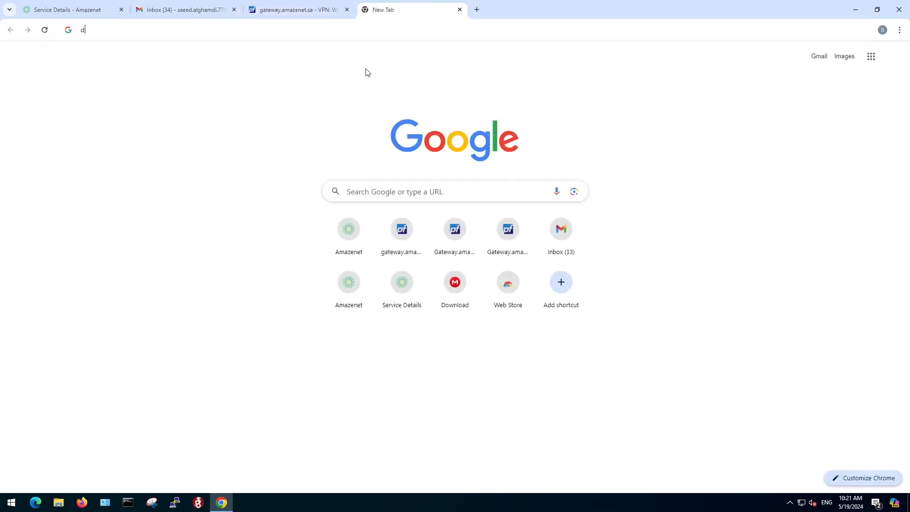
pyautogui.write('ownload wireg')
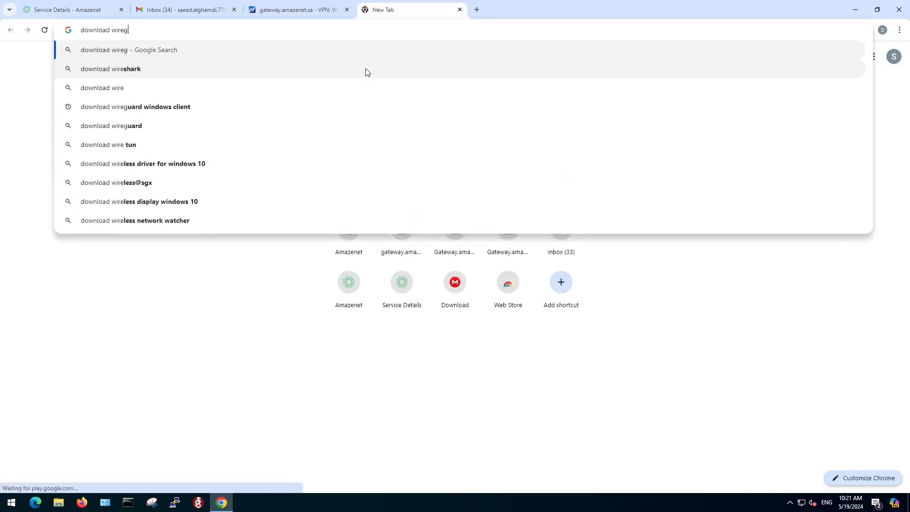
pyautogui.write('uard for wi')
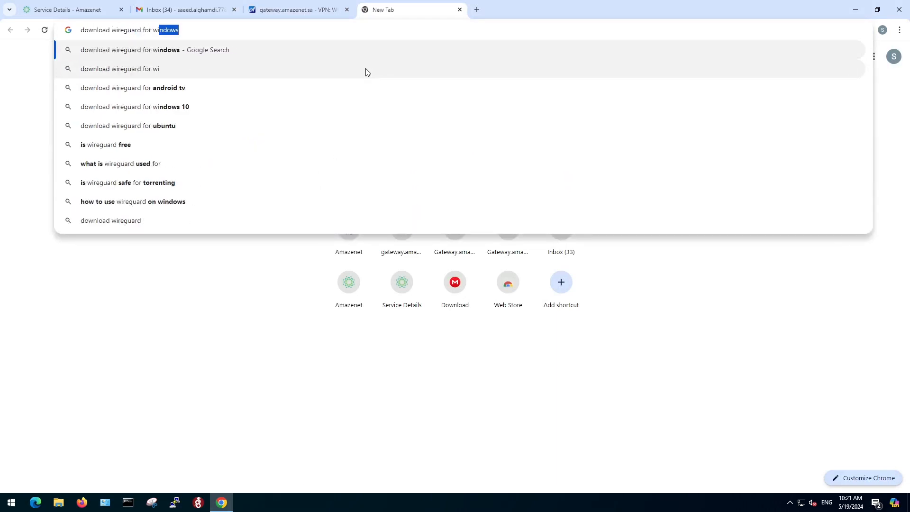
pyautogui.write('ndows')
pyautogui.press('Return')
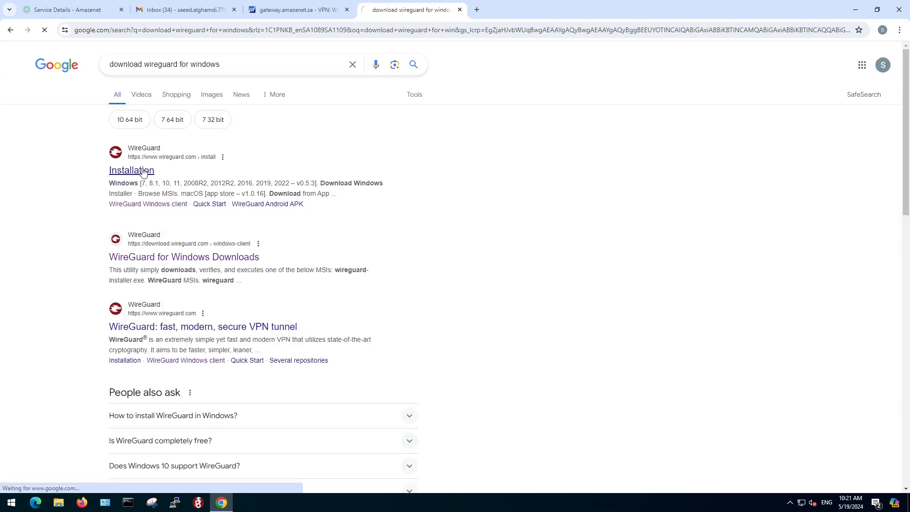
pyautogui.click(133, 170)
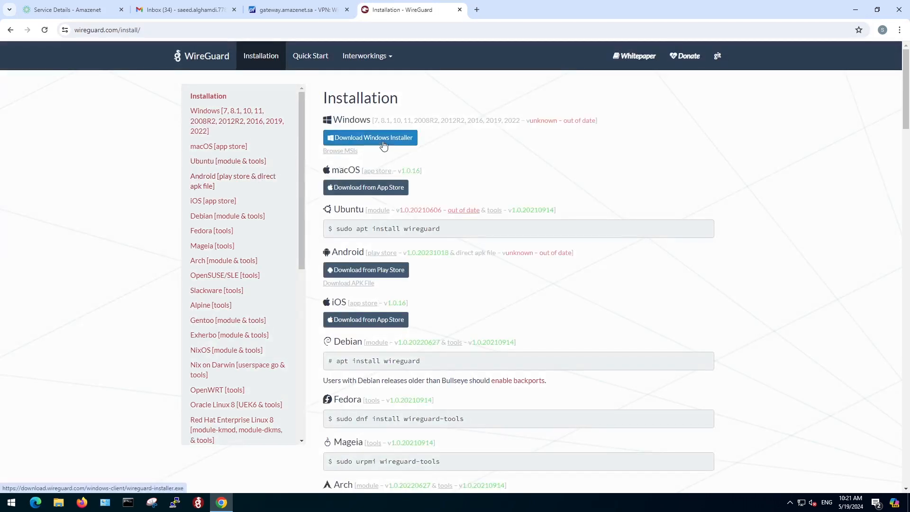
# Download the WireGuard Windows installer, run it, and allow it to make changes to the device
pyautogui.click(383, 139)
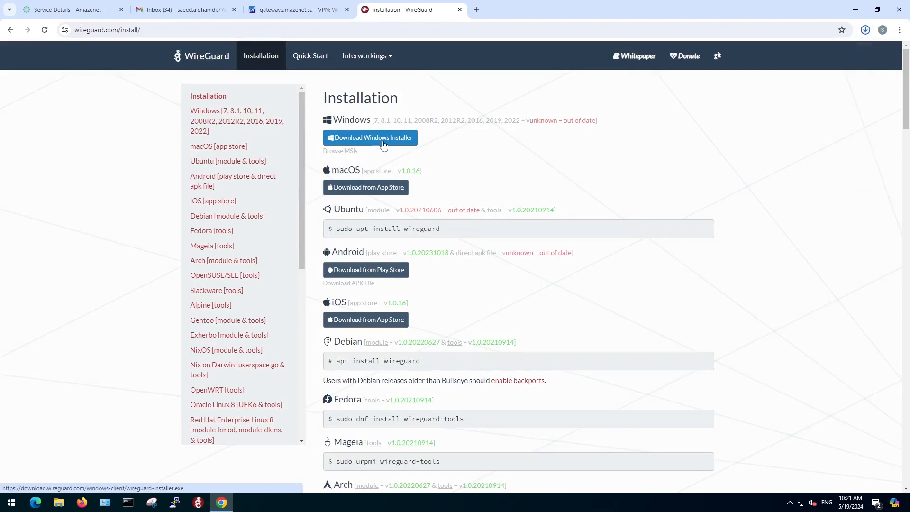
pyautogui.moveTo(777, 55)
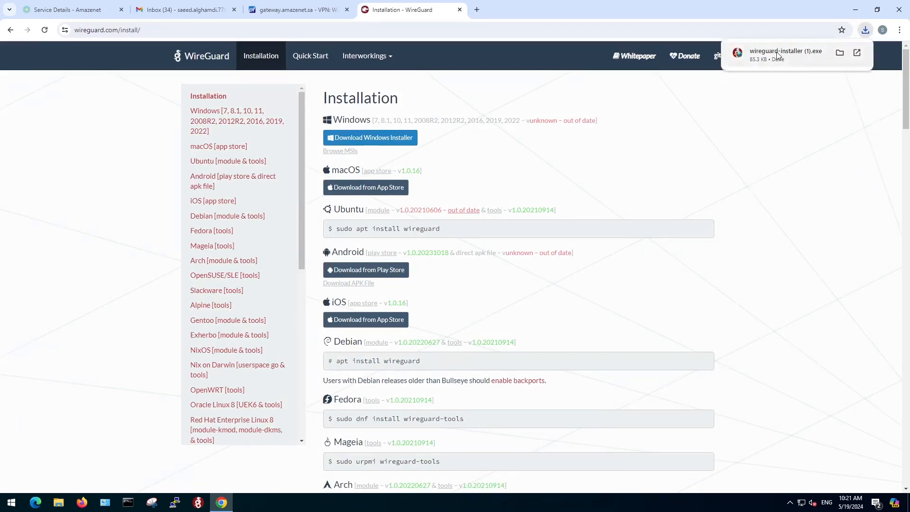
pyautogui.click(776, 53)
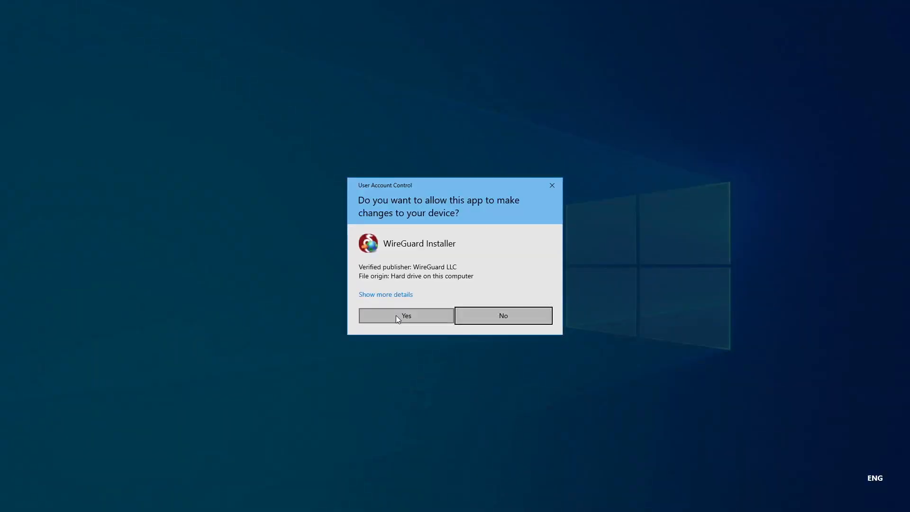
pyautogui.click(396, 315)
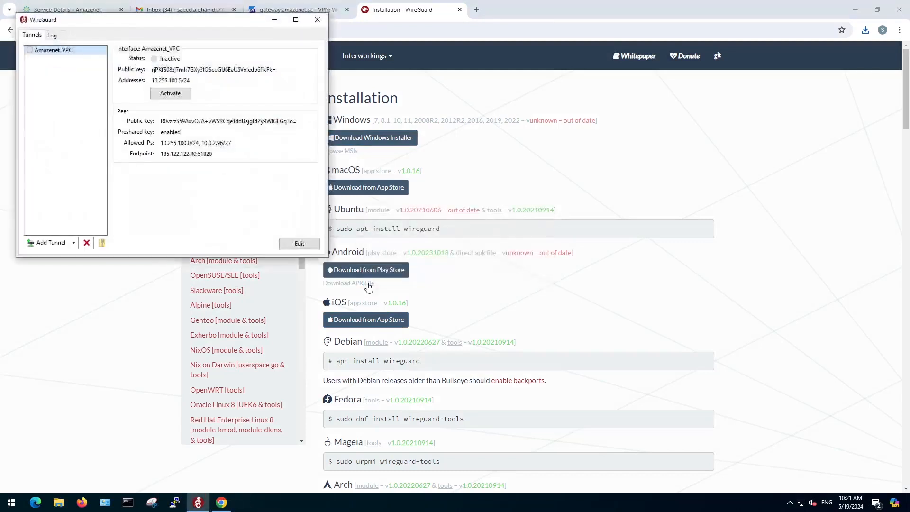
# Create an empty tunnel named VPC_VPN in the WireGuard client and paste its public key into the pfSense peer's Public Key
pyautogui.click(73, 243)
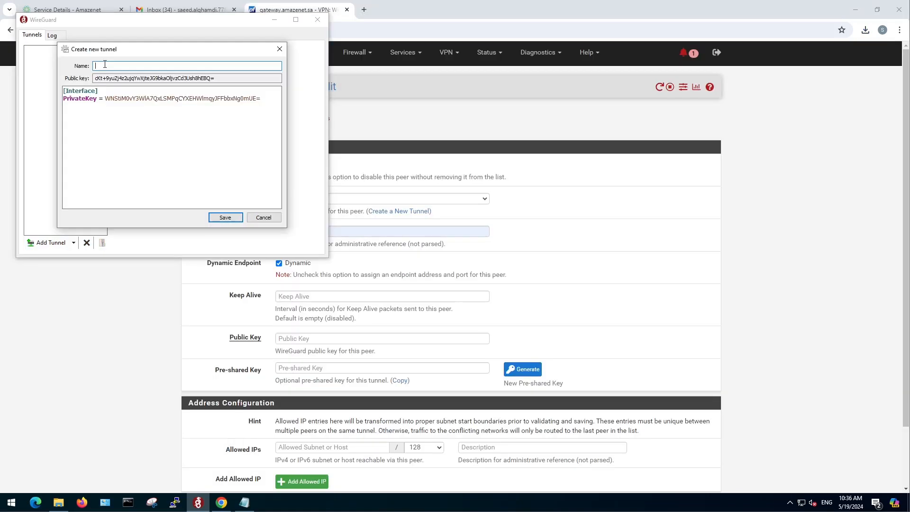
pyautogui.write('VPC_VPN')
pyautogui.moveTo(95, 78); pyautogui.dragTo(214, 78)
pyautogui.rightClick(205, 81)
pyautogui.click(216, 104)
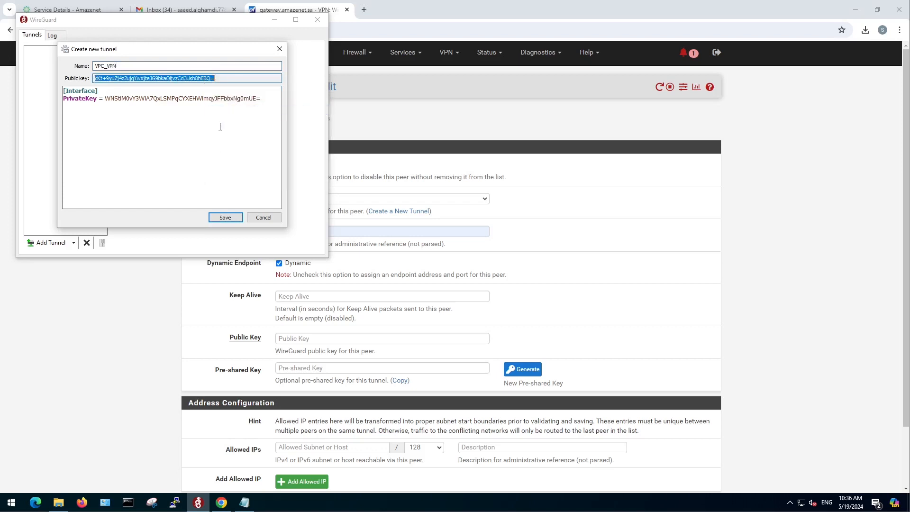
pyautogui.click(313, 339)
pyautogui.rightClick(313, 339)
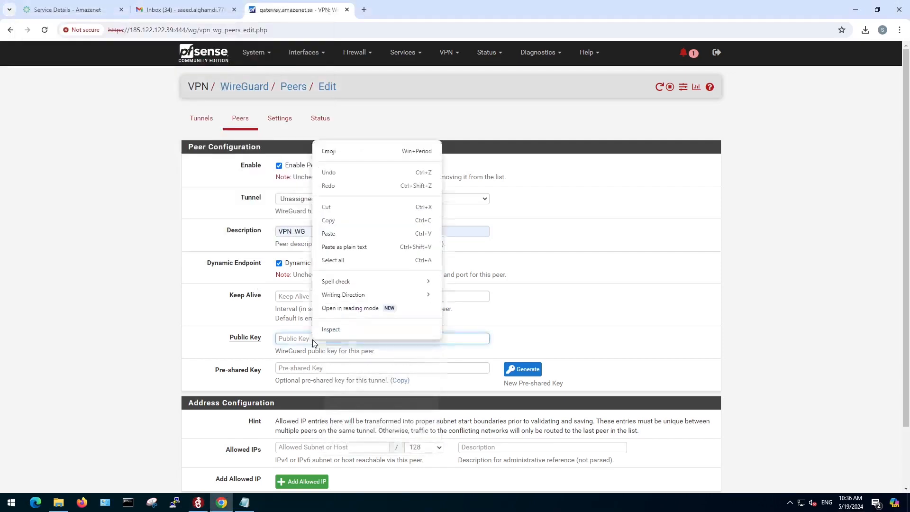
pyautogui.click(330, 234)
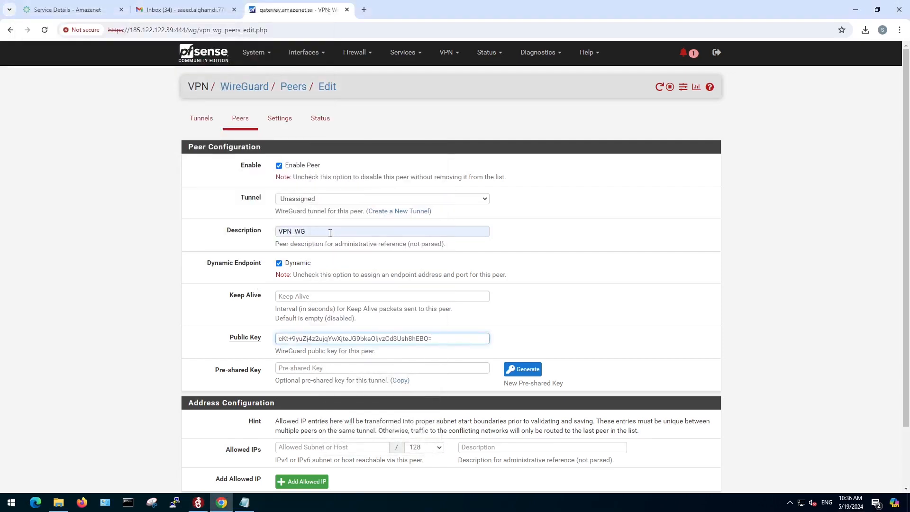
# Generate a pre-shared key for the peer and set its allowed IP to 10.255.100.5/32
pyautogui.click(519, 372)
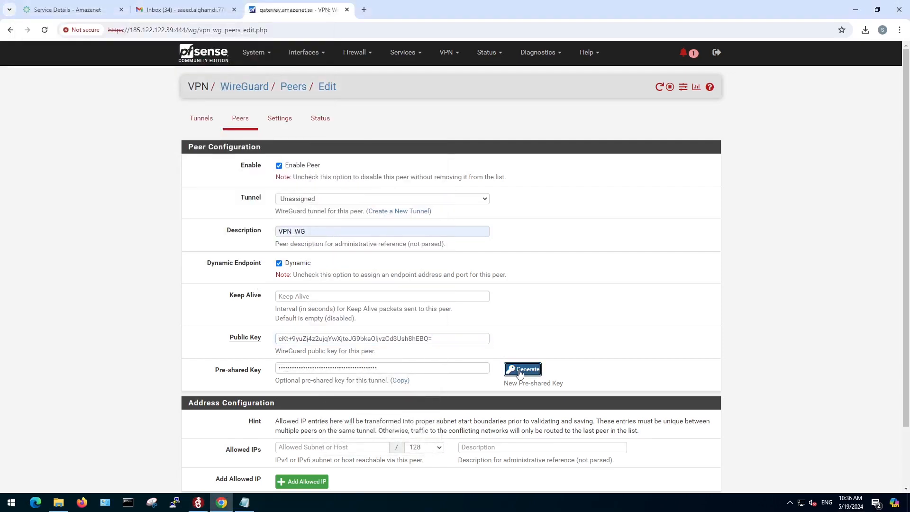
pyautogui.click(319, 448)
pyautogui.click(344, 467)
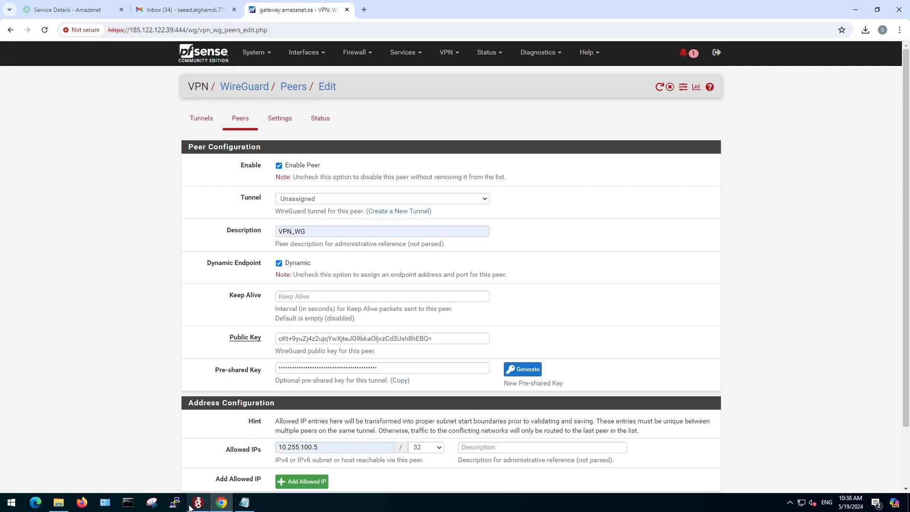
# Copy the whole template from wireguardclient config.txt in Notepad and paste it below the private key in the VPC_VPN tunnel configuration
pyautogui.click(197, 503)
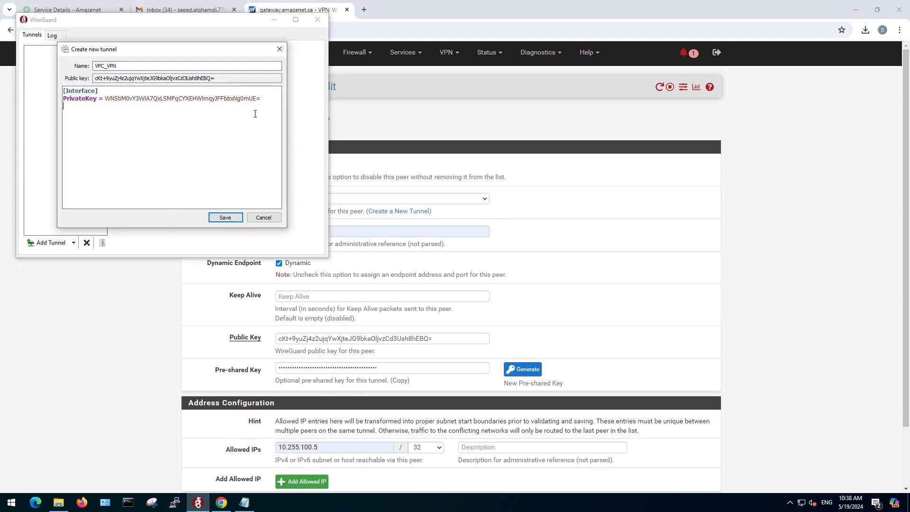
pyautogui.click(244, 502)
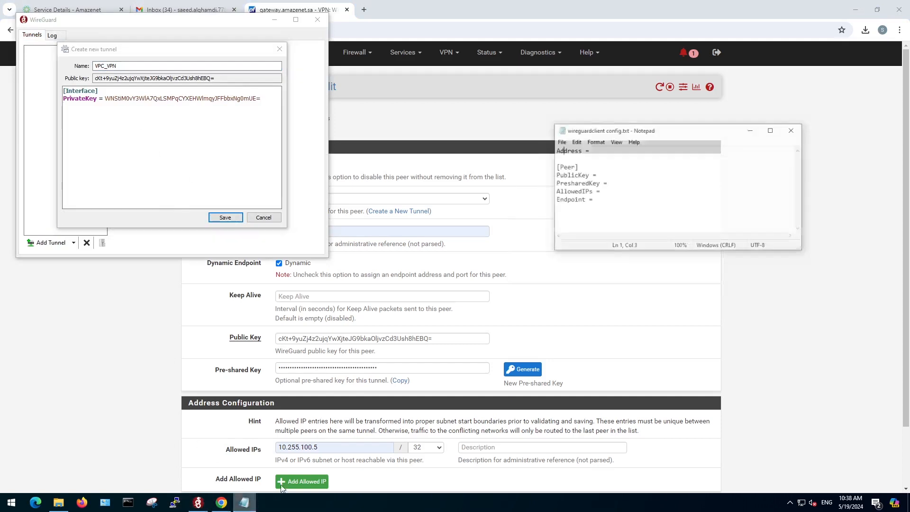
pyautogui.moveTo(621, 182); pyautogui.dragTo(572, 129)
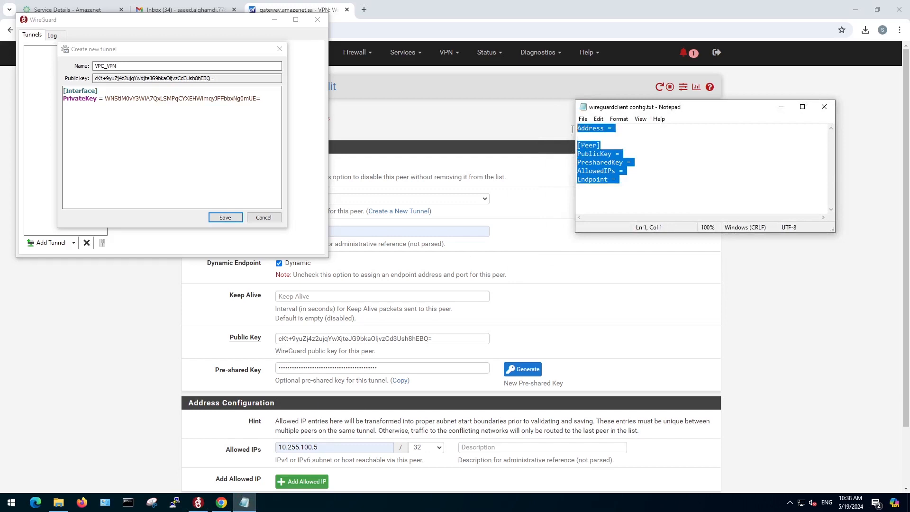
pyautogui.rightClick(594, 159)
pyautogui.click(617, 190)
pyautogui.click(780, 106)
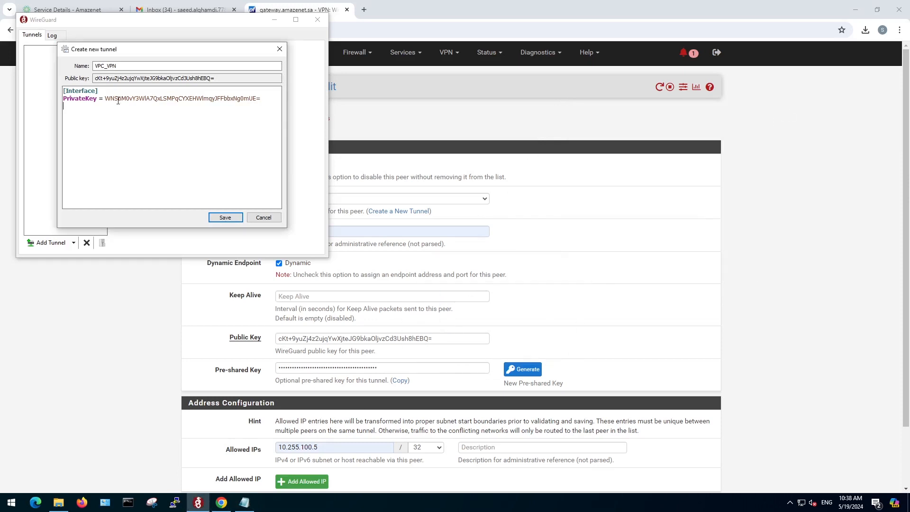
pyautogui.rightClick(102, 116)
pyautogui.click(123, 153)
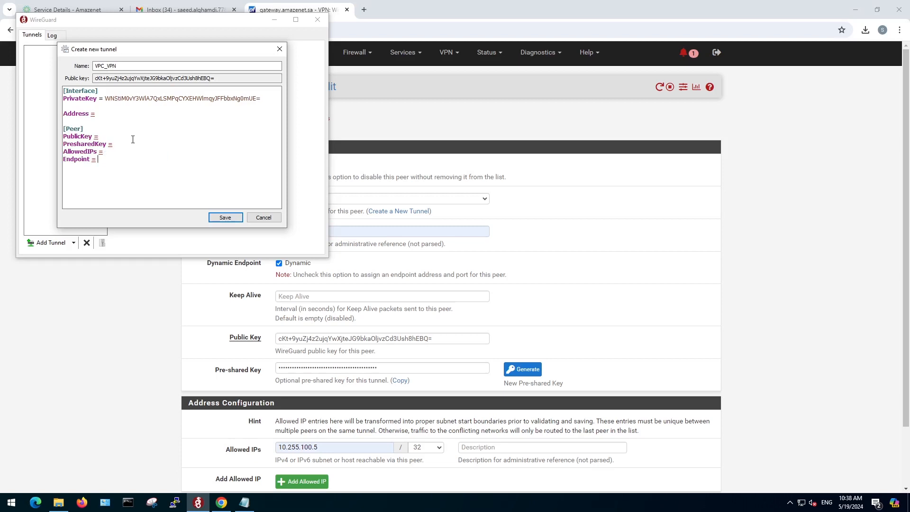
# Copy the peer's pre-shared key from pfSense and paste it as the PresharedKey in the VPC_VPN tunnel configuration
pyautogui.click(400, 381)
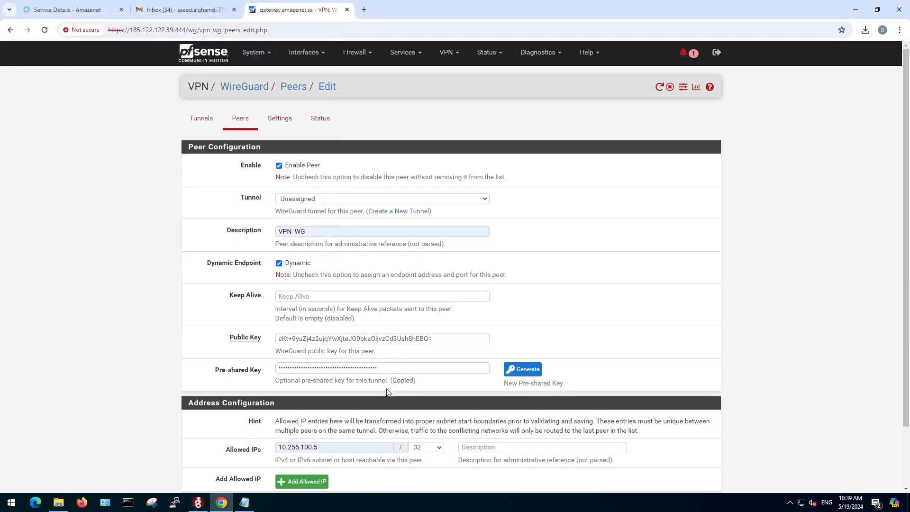
pyautogui.click(198, 505)
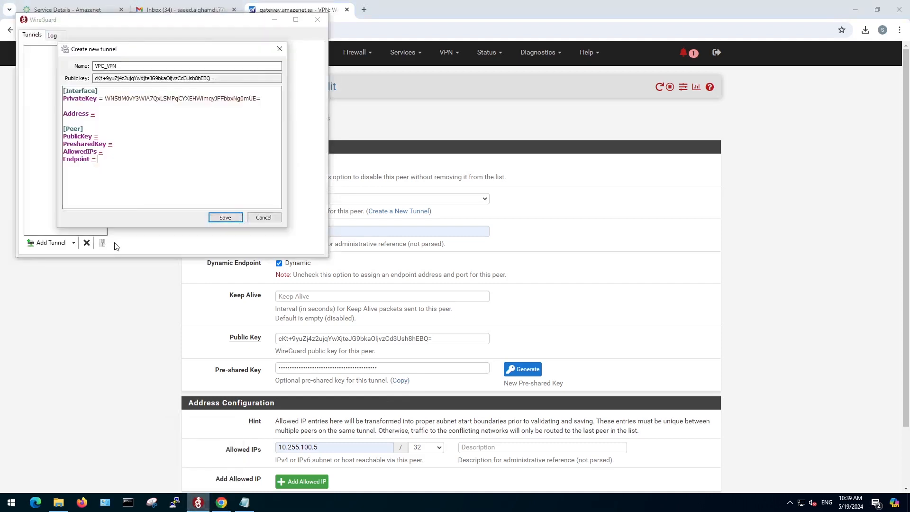
pyautogui.rightClick(124, 143)
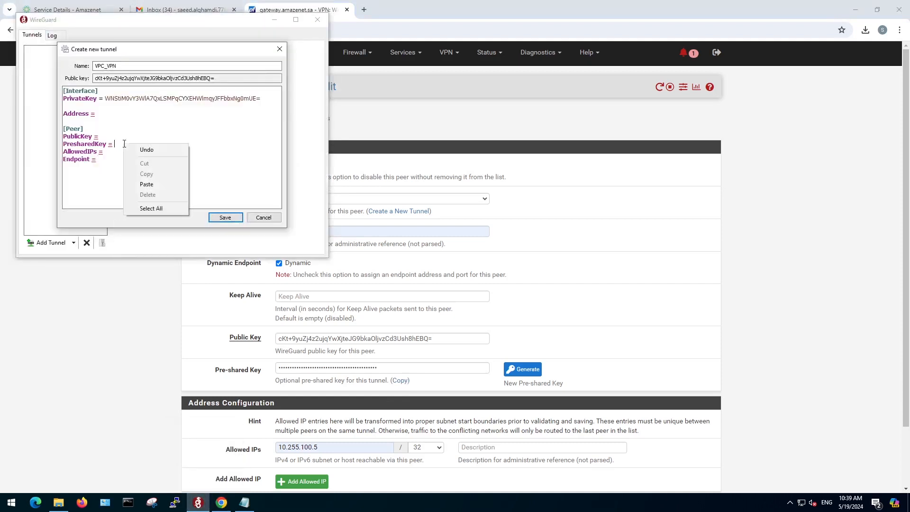
pyautogui.click(146, 184)
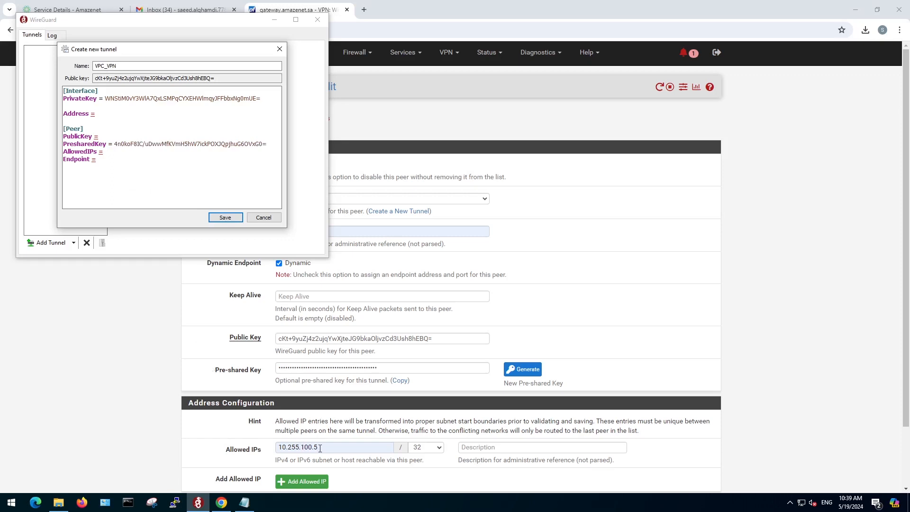
# Copy the peer's allowed IP from pfSense and set the client tunnel's interface Address to 10.255.100.5/24
pyautogui.moveTo(320, 449); pyautogui.dragTo(282, 451)
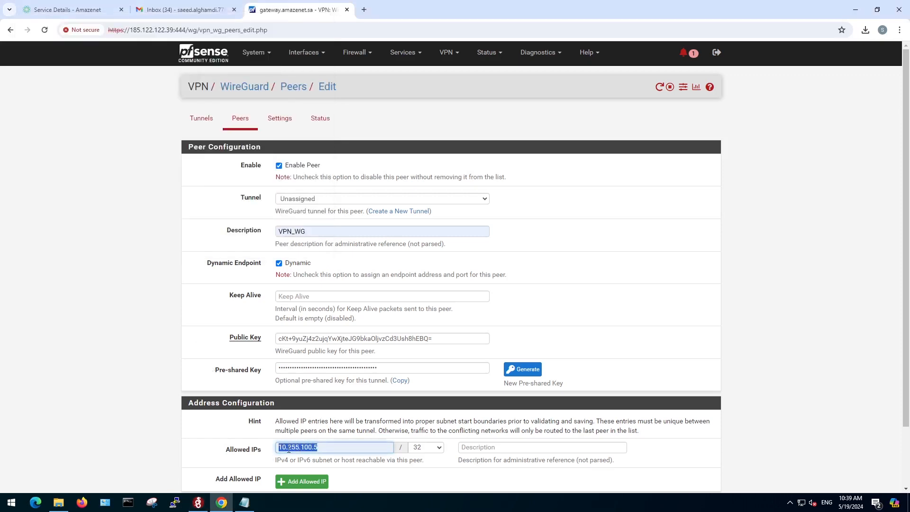
pyautogui.rightClick(288, 448)
pyautogui.click(312, 286)
pyautogui.click(198, 501)
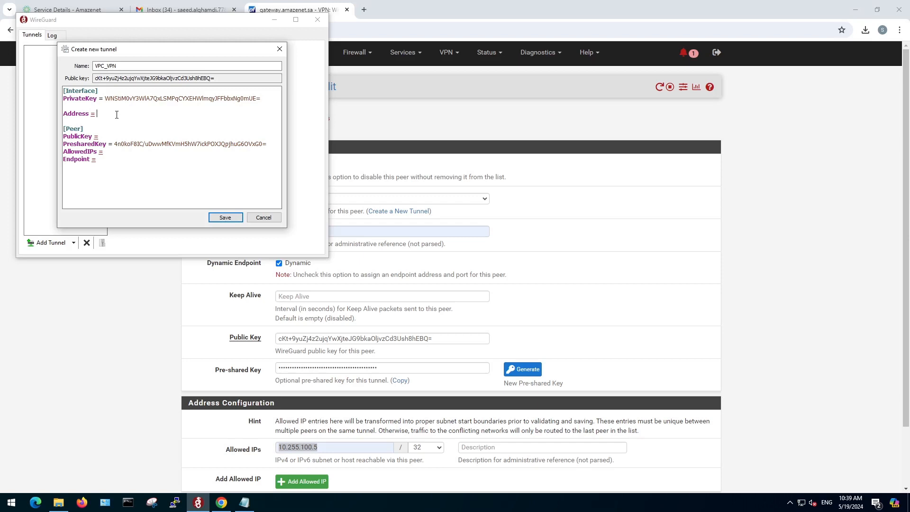
pyautogui.hotkey('ctrl', 'v')
pyautogui.write('/2')
# Save the VPN_WG peer in pfSense
pyautogui.click(762, 359)
pyautogui.scroll(-1, 762, 359)
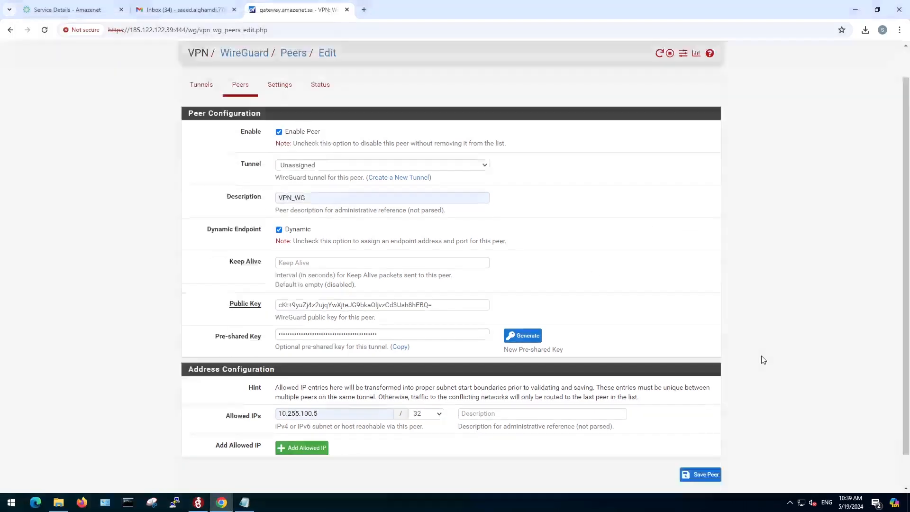
pyautogui.scroll(-1, 762, 360)
pyautogui.click(699, 437)
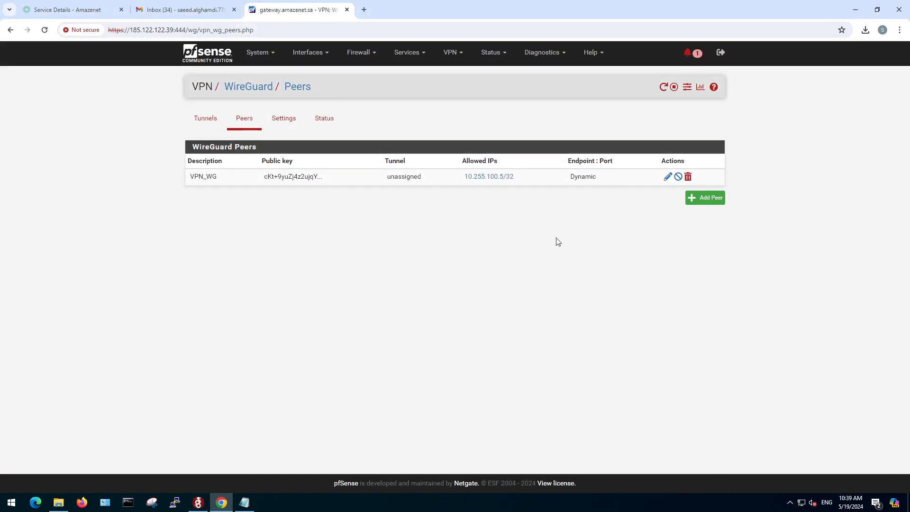
# Copy the public key of the pfSense tunnel tun_wg0 and paste it as the peer's PublicKey in the WireGuard client
pyautogui.click(207, 122)
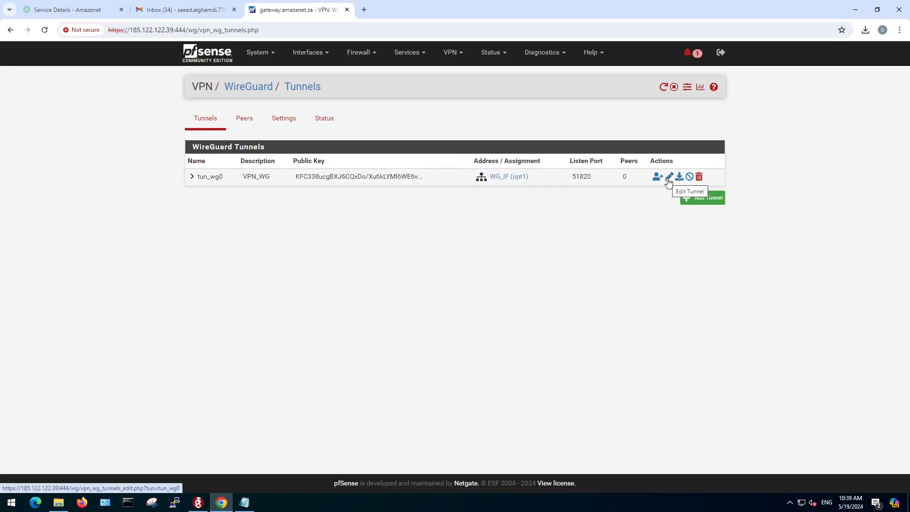
pyautogui.click(668, 180)
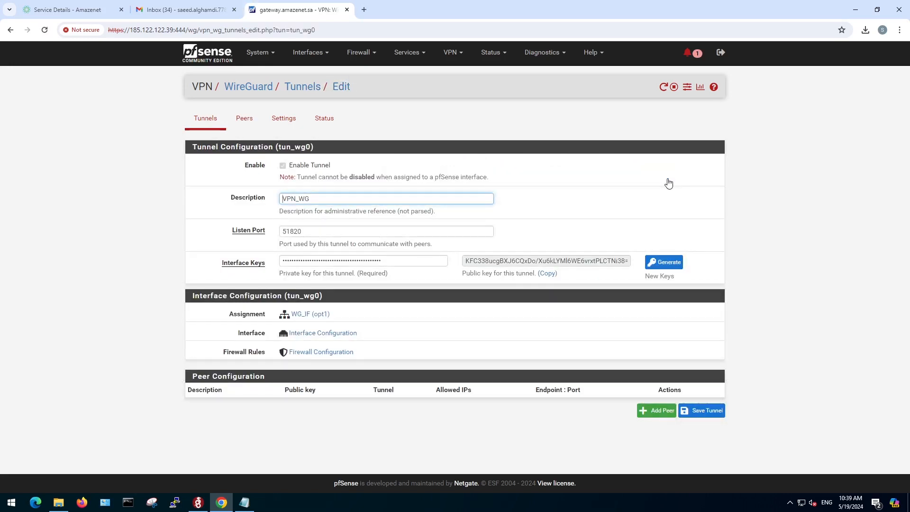
pyautogui.click(547, 275)
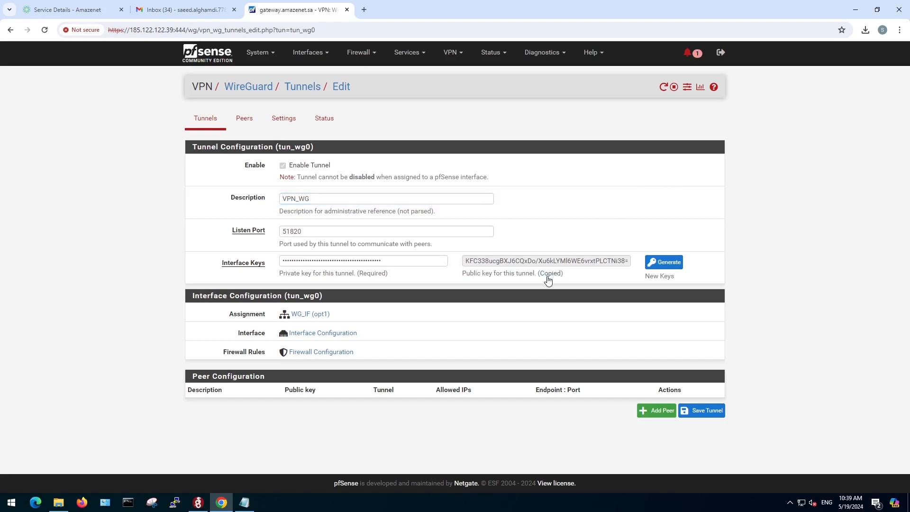
pyautogui.click(198, 503)
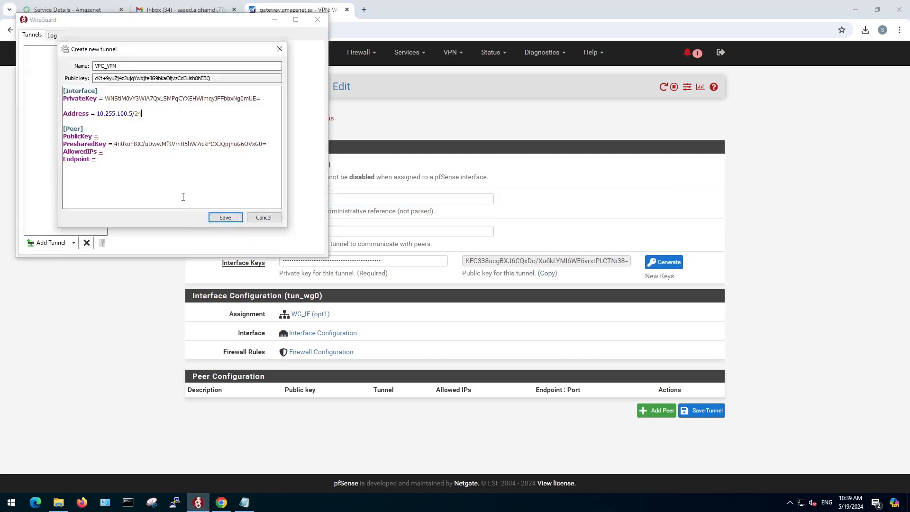
pyautogui.rightClick(137, 135)
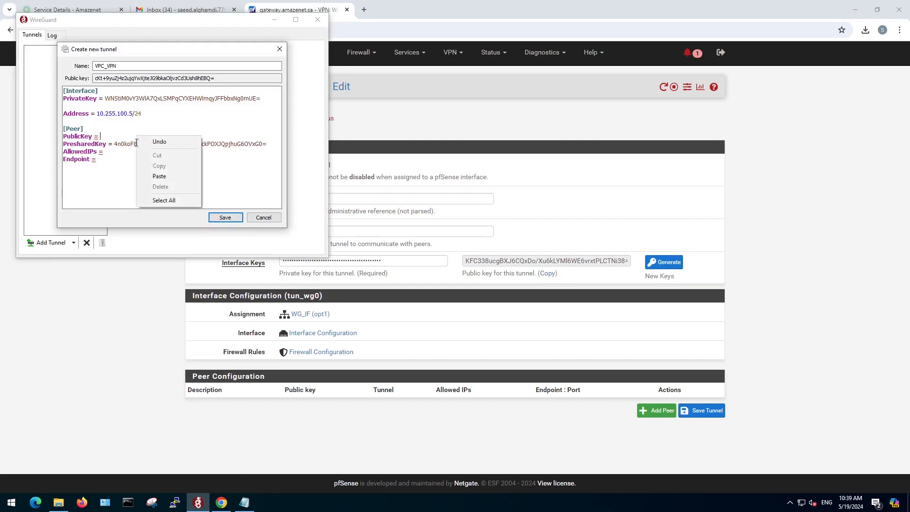
pyautogui.click(153, 175)
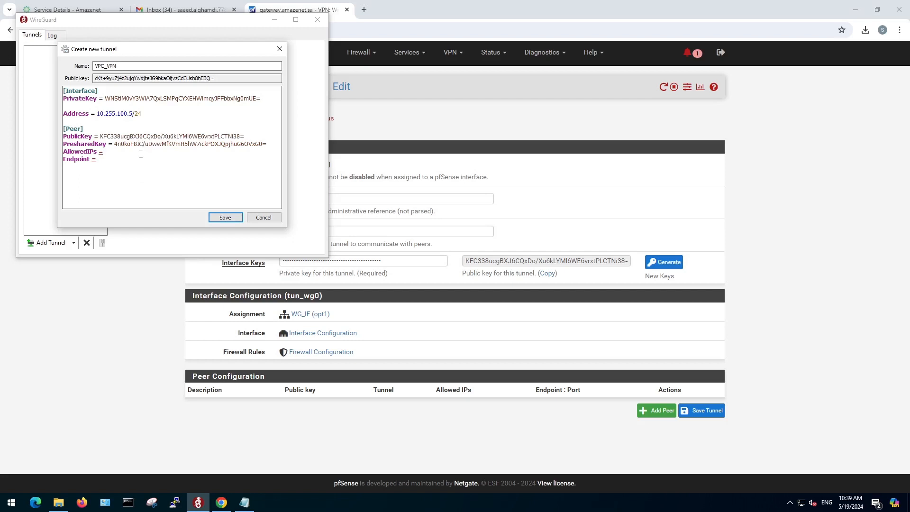
# Set the client's AllowedIPs to 10.255.100.0/24, 10.0.1.224/27, looking up the internal network in the gateway's server details
pyautogui.write('10.255.100.0/0')
pyautogui.press('BackSpace')
pyautogui.write('24,')
pyautogui.click(67, 9)
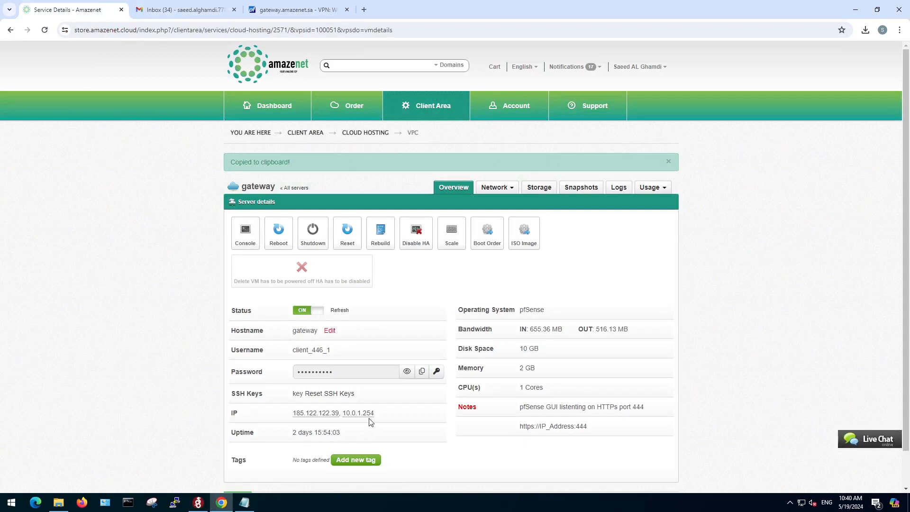
pyautogui.moveTo(370, 417)
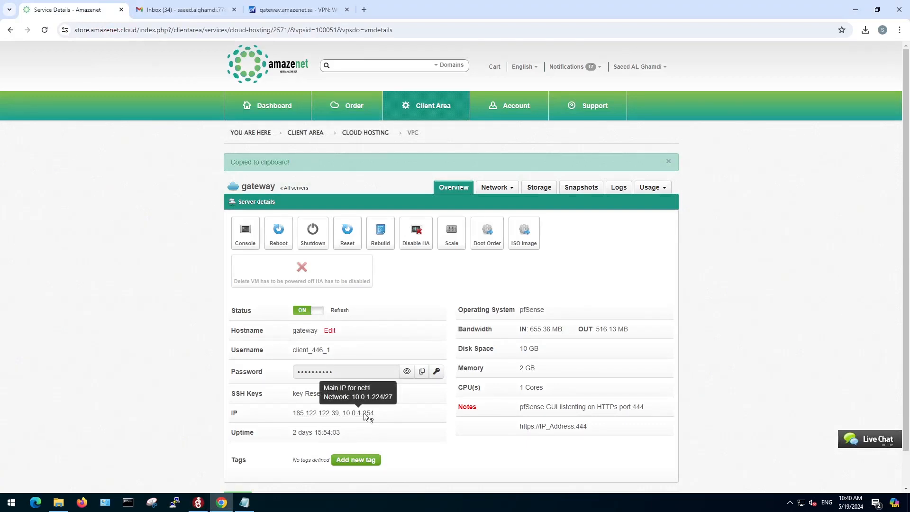
pyautogui.click(199, 501)
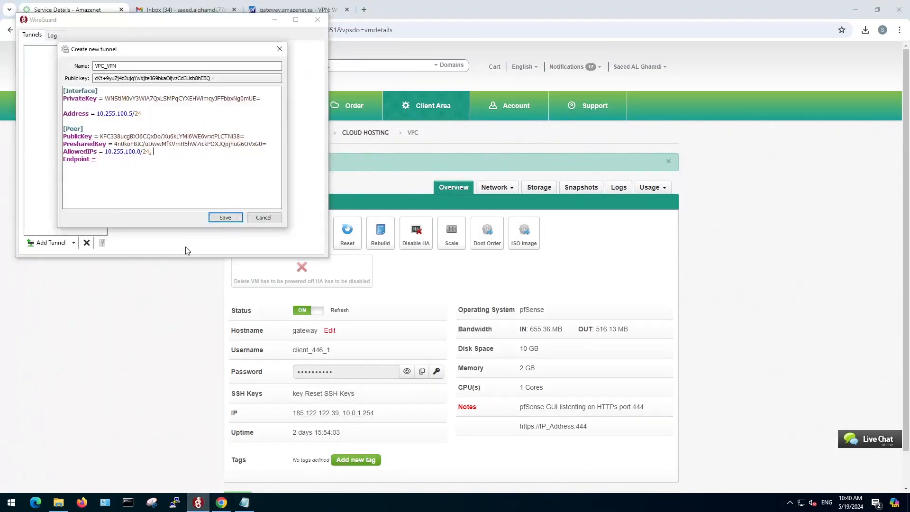
pyautogui.write('10.0.1.224/27')
# Set the peer's Endpoint to 185.122.122.39:51820, and save and activate the VPC_VPN tunnel
pyautogui.moveTo(289, 415); pyautogui.dragTo(339, 416)
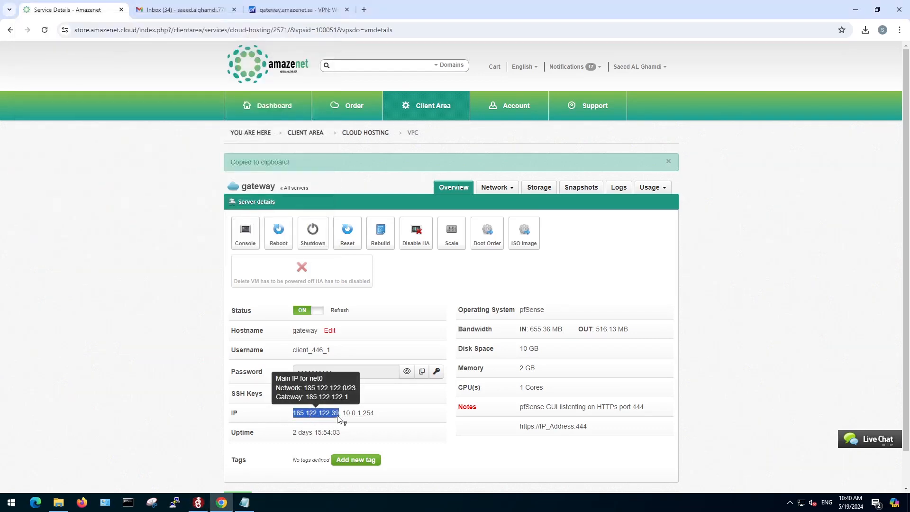
pyautogui.click(197, 502)
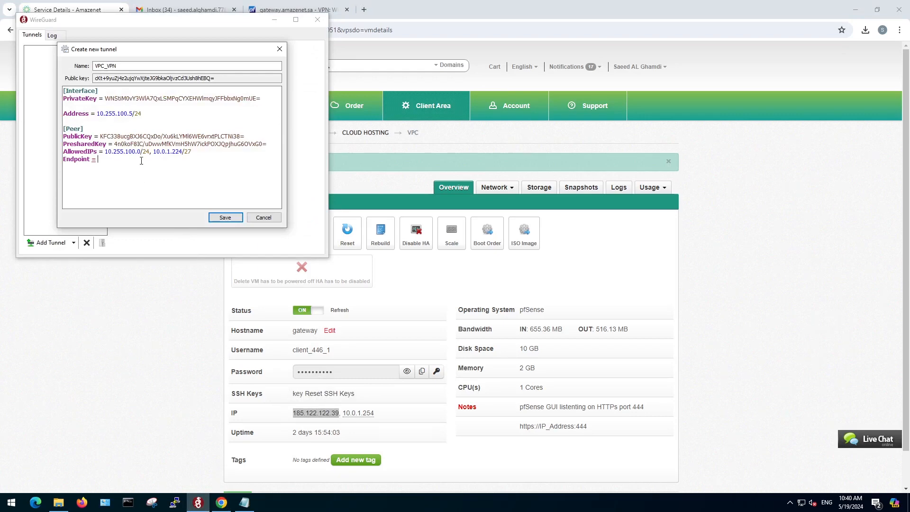
pyautogui.write('185.122.122.39:51820')
pyautogui.click(224, 217)
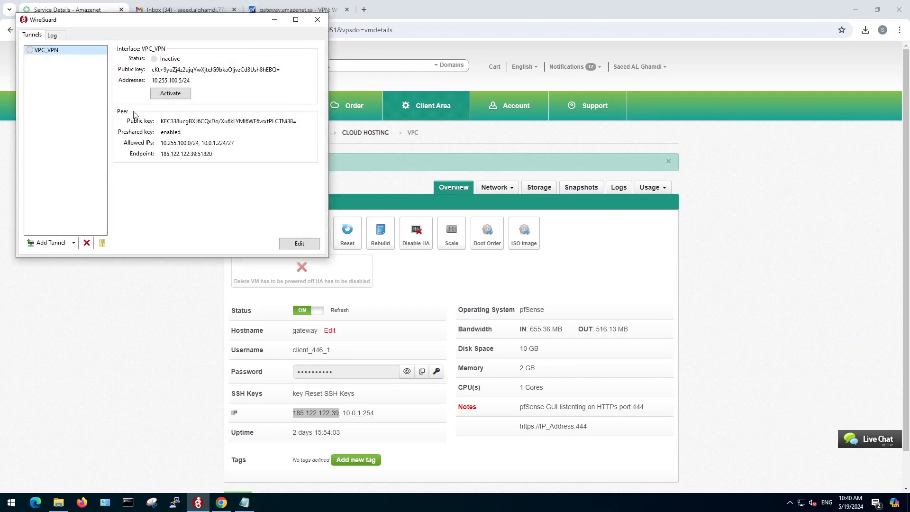
pyautogui.click(170, 95)
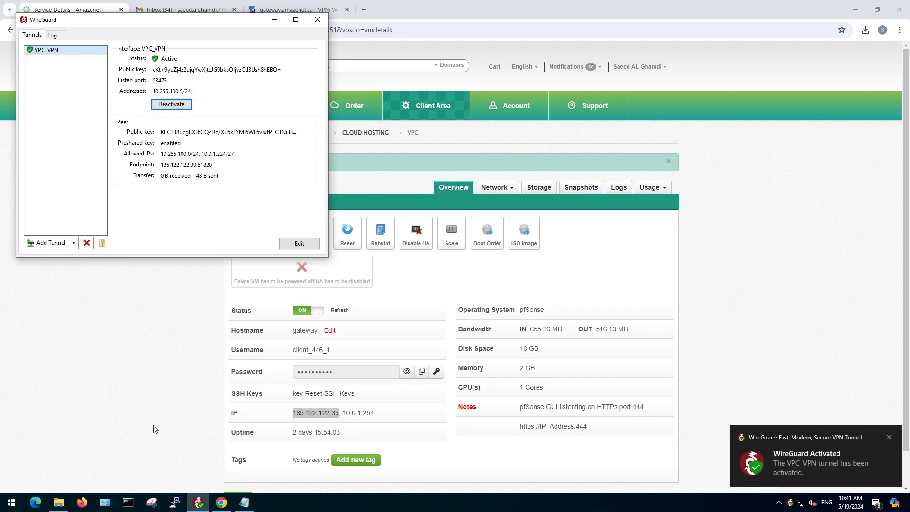
# Test the VPN connection by pinging 10.0.1.254 from Command Prompt, and close it
pyautogui.click(129, 502)
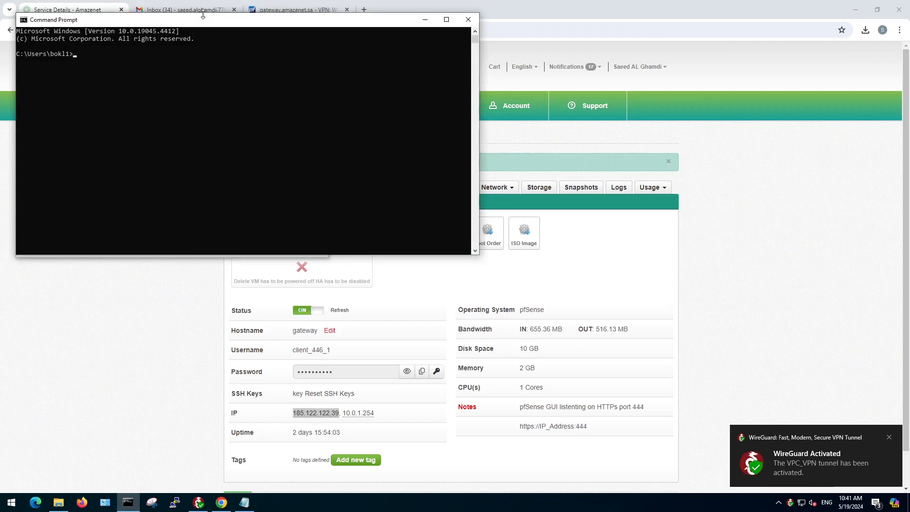
pyautogui.moveTo(203, 24); pyautogui.dragTo(243, 81)
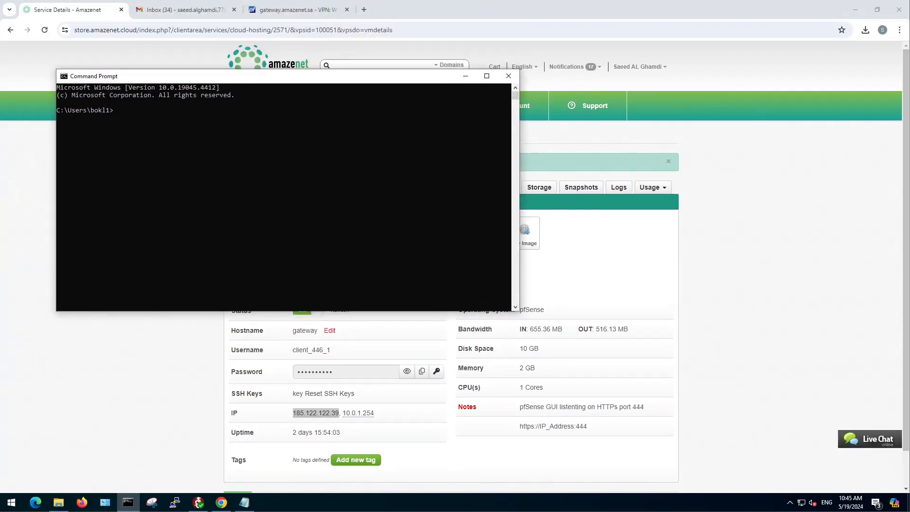
pyautogui.write('ping 10.0.1.254')
pyautogui.press('Return')
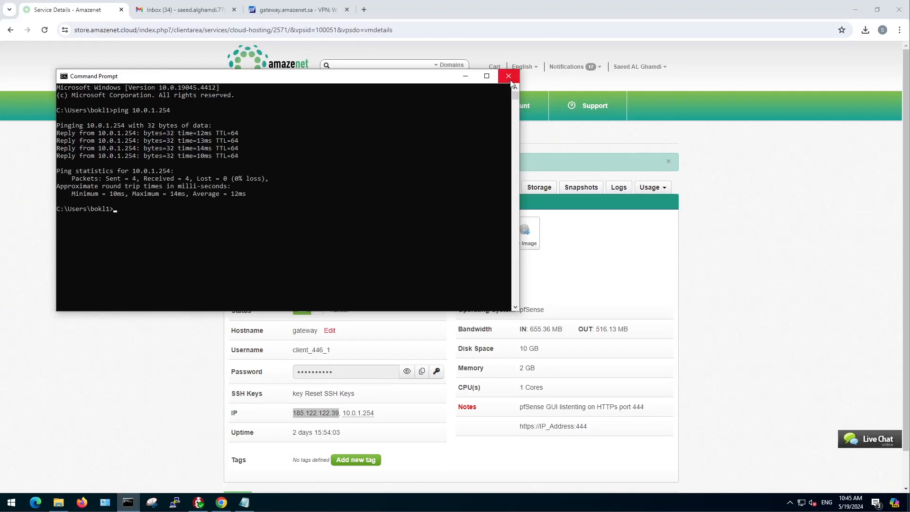
pyautogui.click(508, 77)
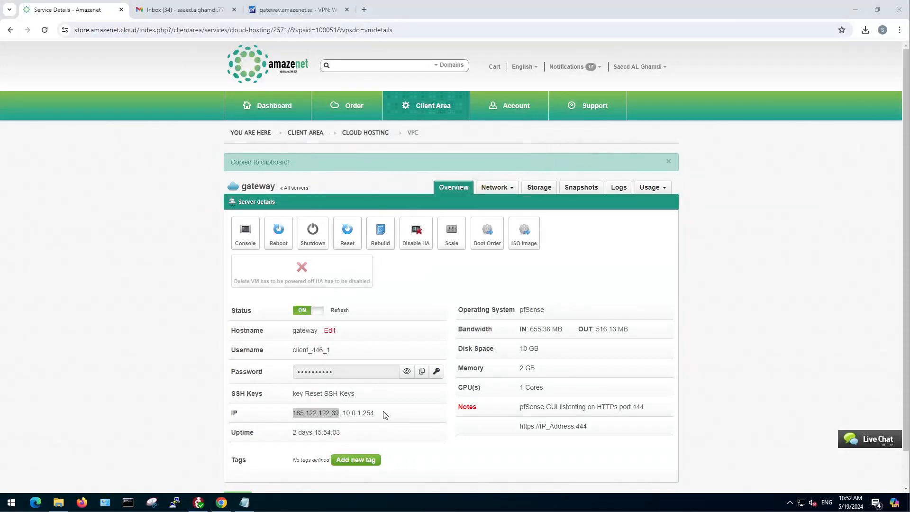
pyautogui.moveTo(384, 415); pyautogui.dragTo(346, 422)
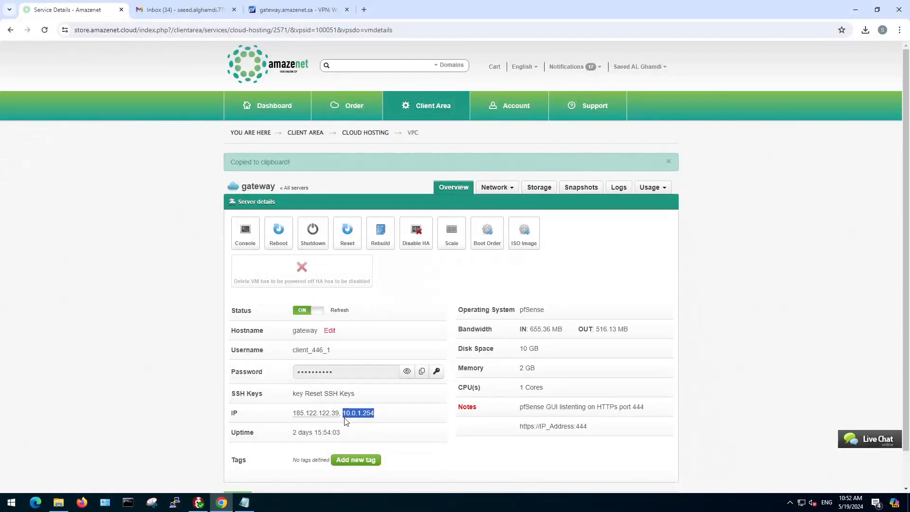
pyautogui.click(364, 10)
pyautogui.write('http')
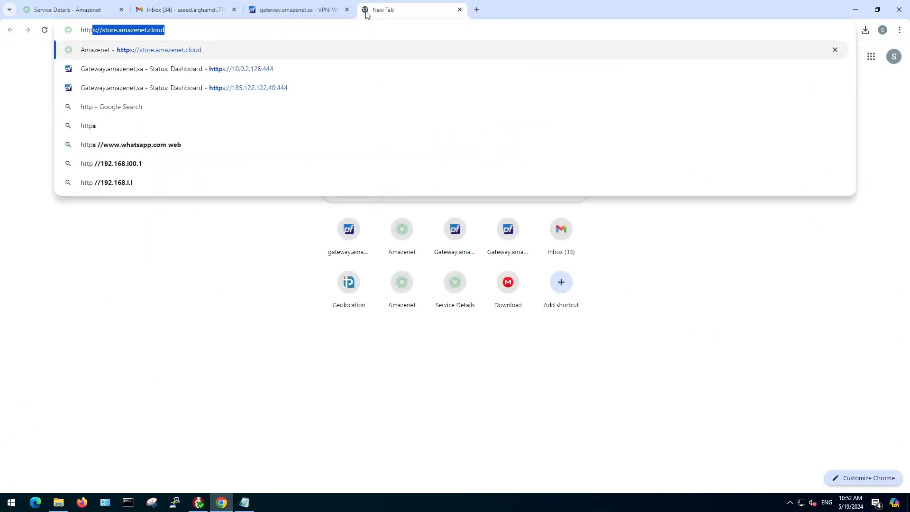
pyautogui.write('s://1')
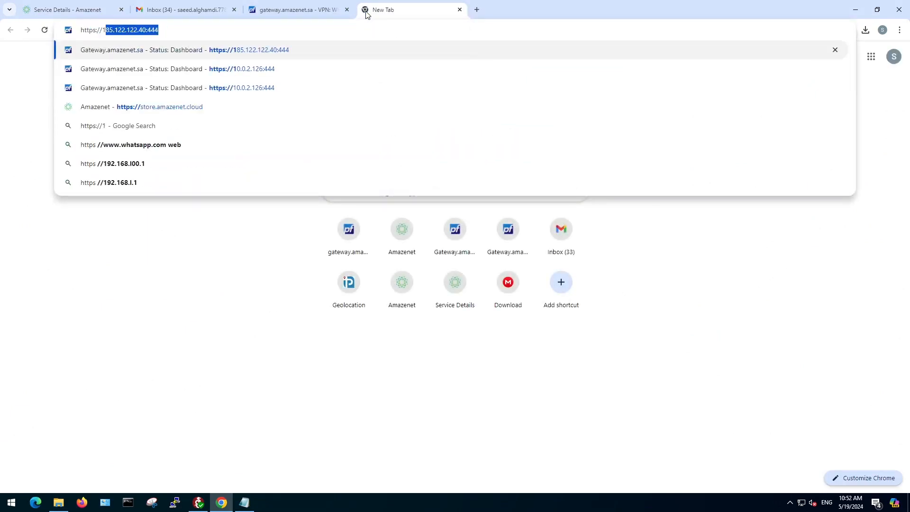
pyautogui.write('0.0.1.')
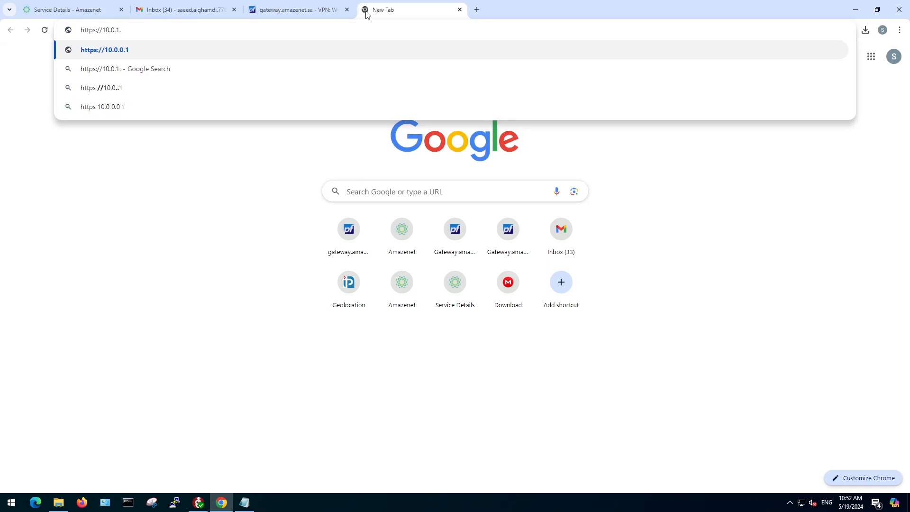
pyautogui.write('254:444')
pyautogui.press('Return')
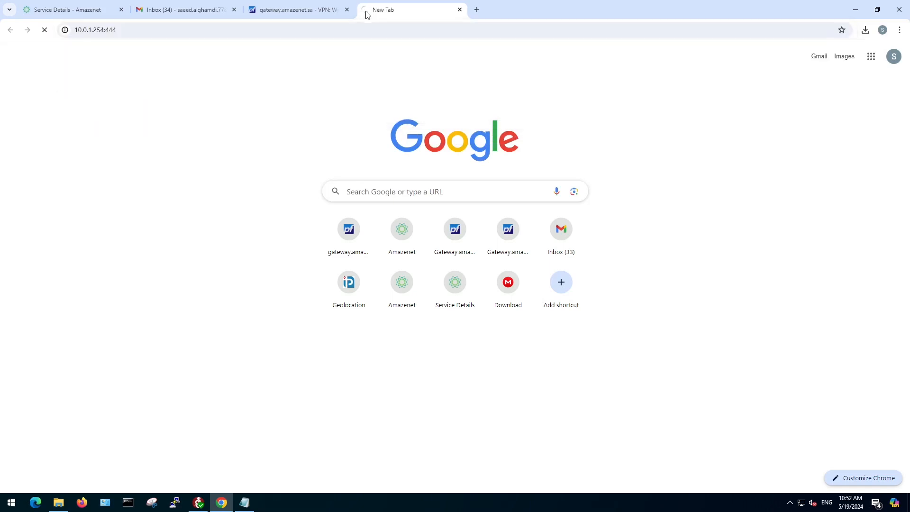
pyautogui.click(336, 297)
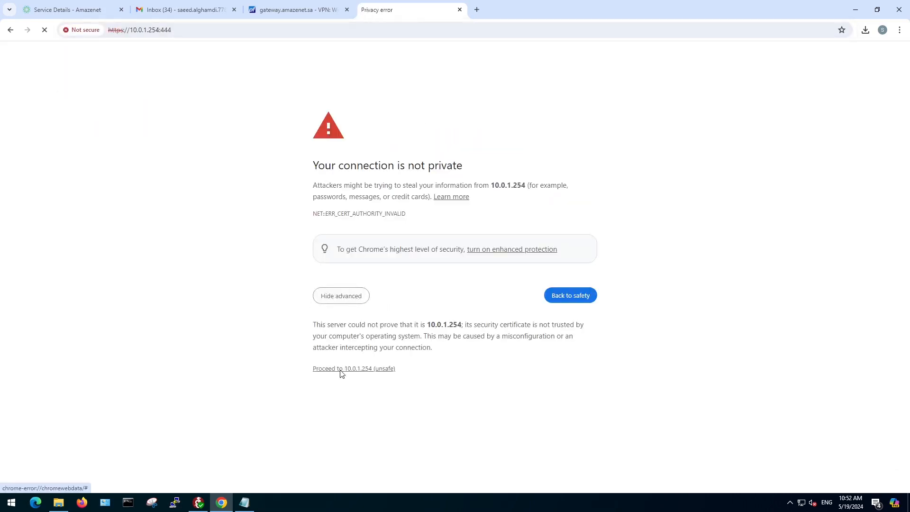
pyautogui.click(340, 369)
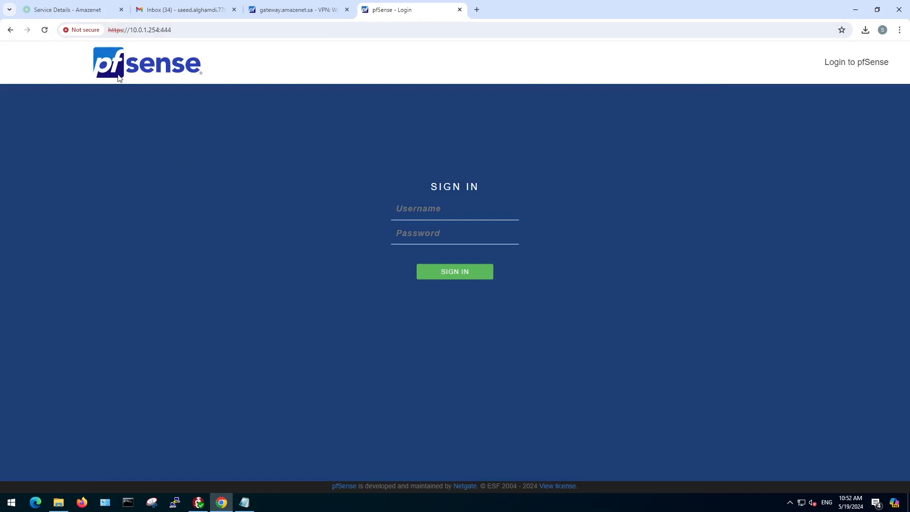
# Copy the account username from the gateway's server details into the Username field of the pfSense login page
pyautogui.click(78, 11)
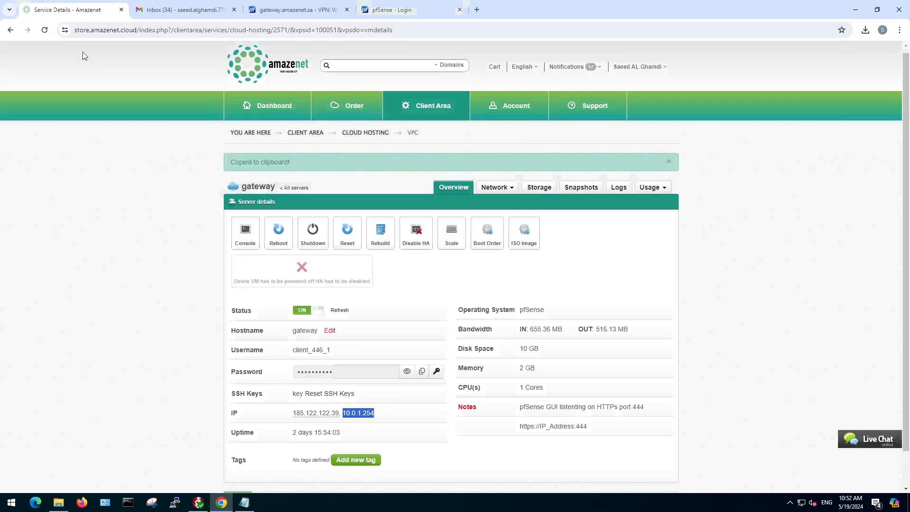
pyautogui.doubleClick(296, 350)
pyautogui.rightClick(317, 349)
pyautogui.click(341, 359)
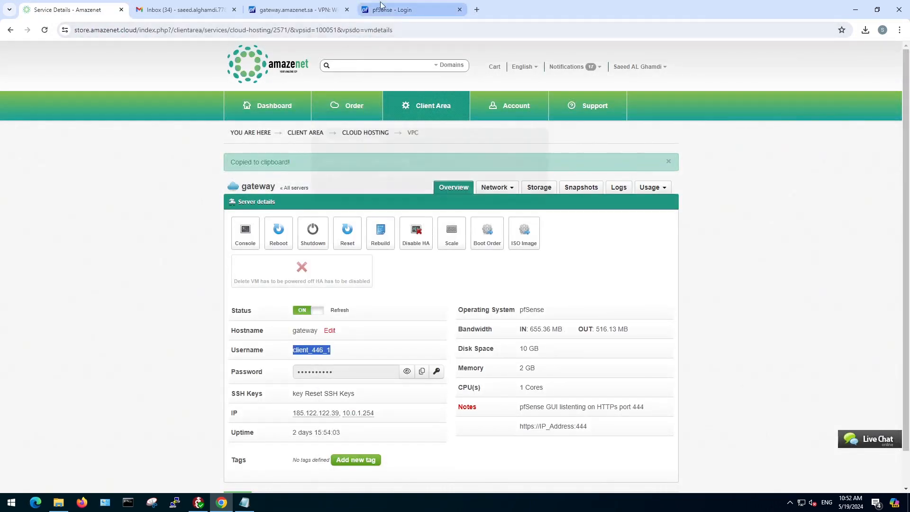
pyautogui.click(381, 6)
pyautogui.rightClick(411, 207)
pyautogui.click(433, 306)
# Copy the account password from the gateway's server details into the pfSense Password field and sign in
pyautogui.click(76, 11)
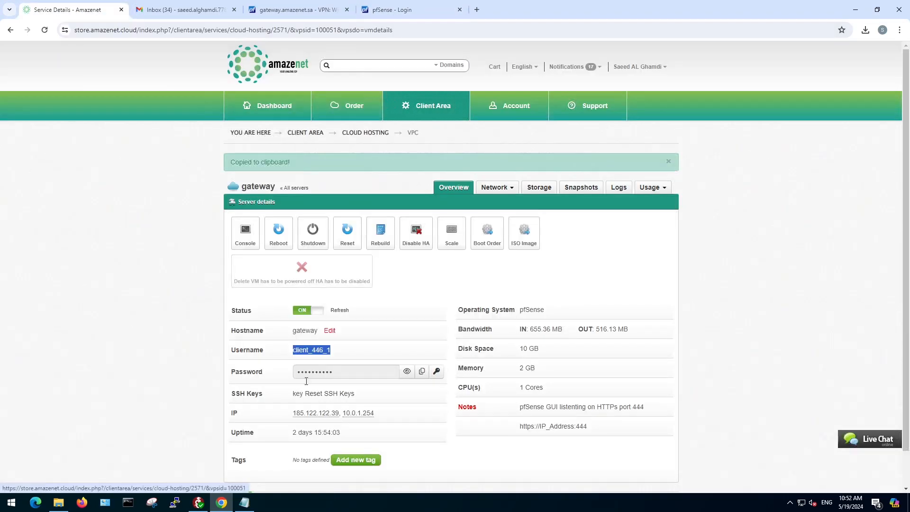
pyautogui.click(421, 371)
pyautogui.click(397, 10)
pyautogui.rightClick(410, 233)
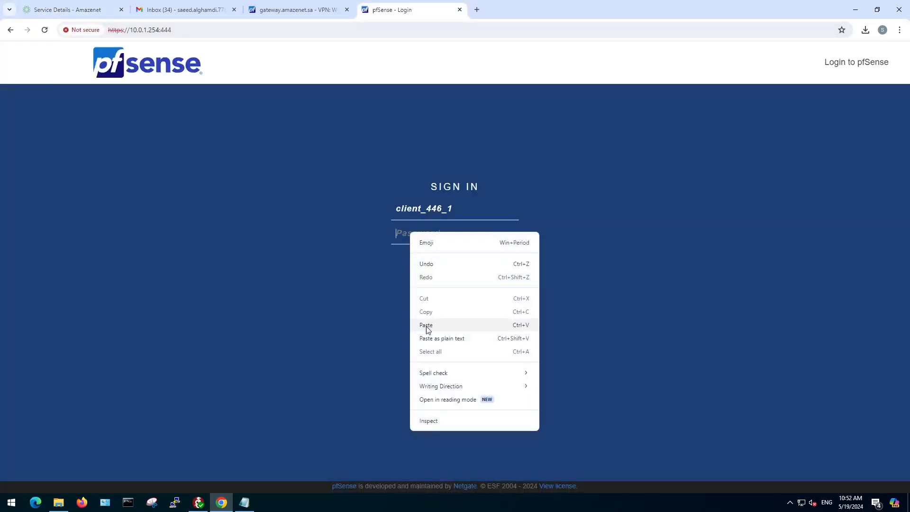
pyautogui.click(427, 325)
pyautogui.click(450, 276)
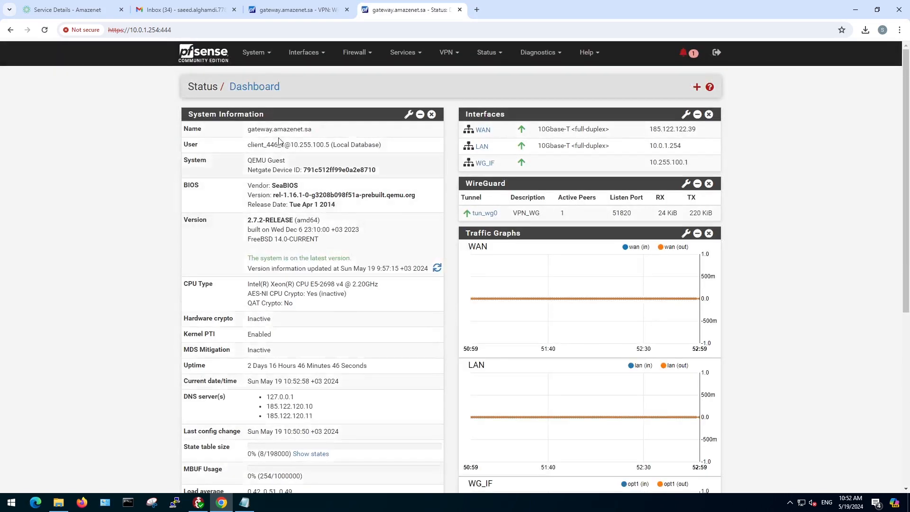
# Delete the WAN firewall rule "Allow rule for my temporary IP address", apply the changes, and return to the pfSense dashboard
pyautogui.click(368, 53)
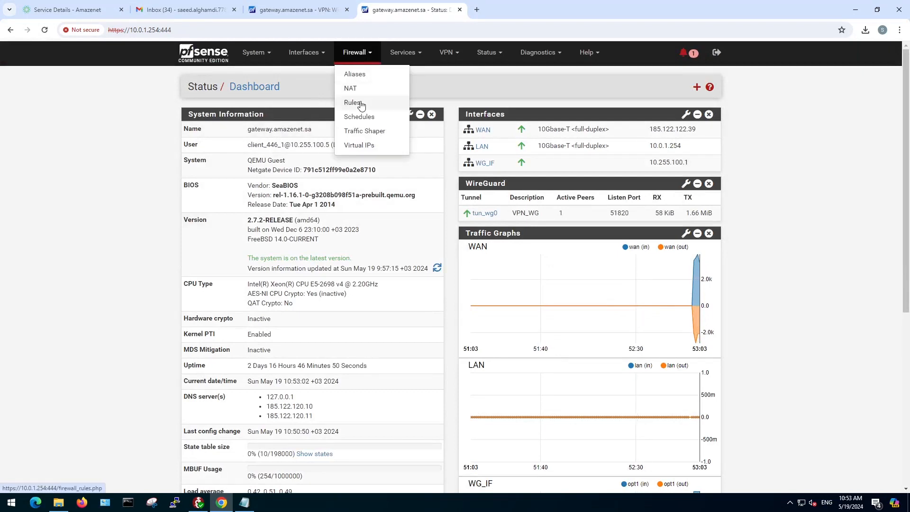
pyautogui.click(361, 103)
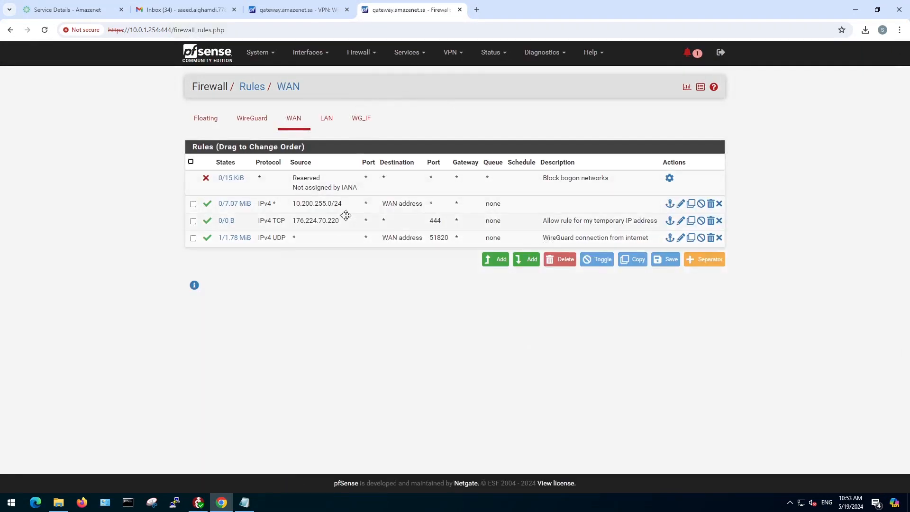
pyautogui.click(710, 222)
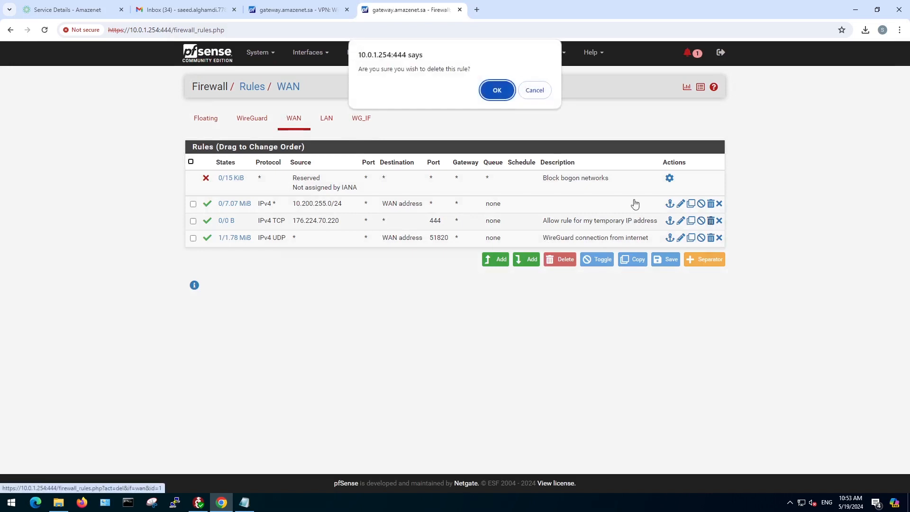
pyautogui.click(496, 90)
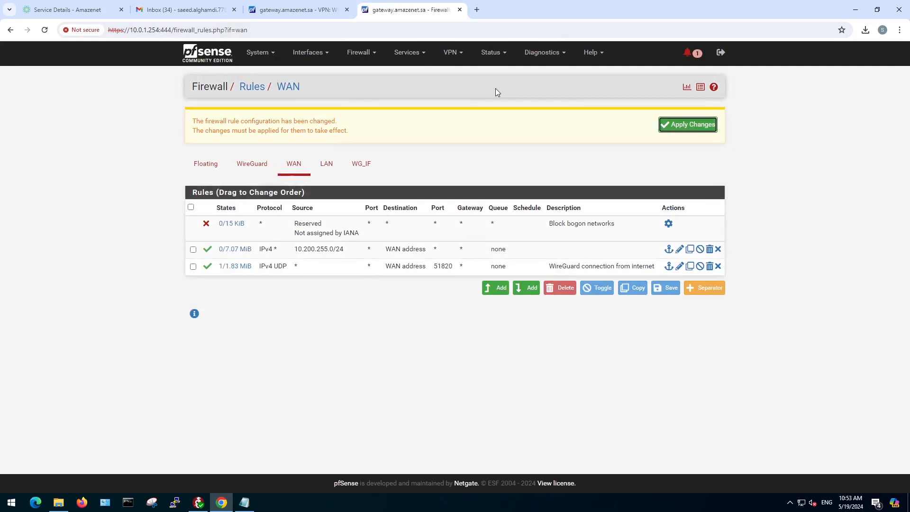
pyautogui.click(683, 135)
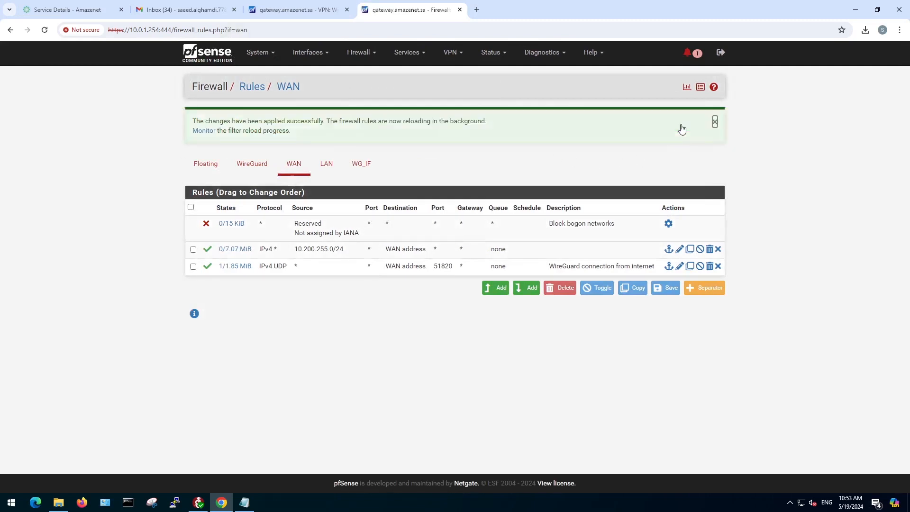
pyautogui.click(204, 58)
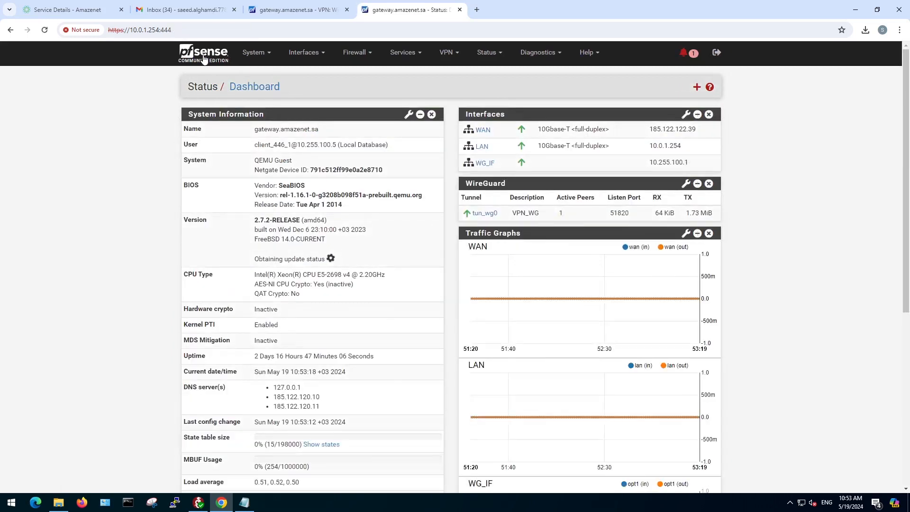